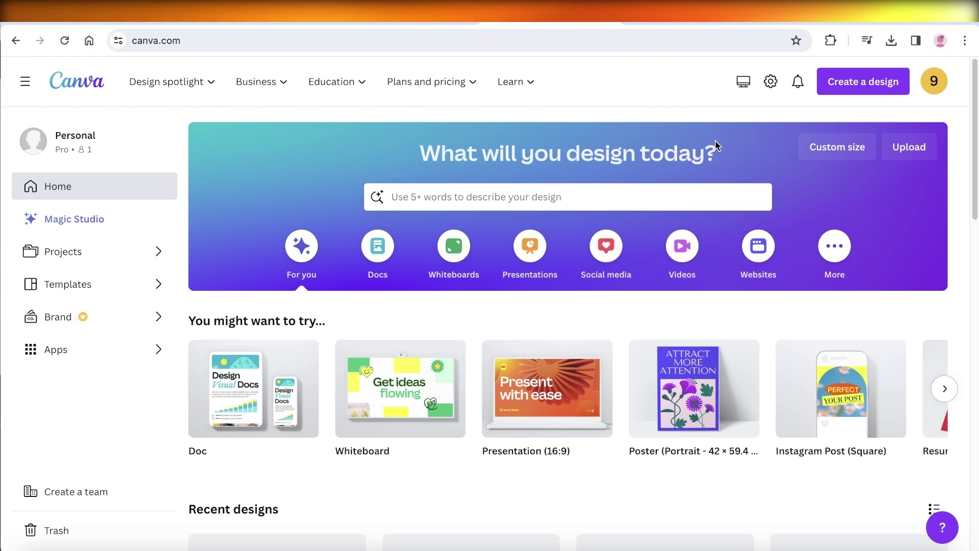
# Step: Switch to the YouTube tab, skip through the Quiz Blitz video to examine its question layout, and pause it at question 5
pyautogui.click(827, 16)
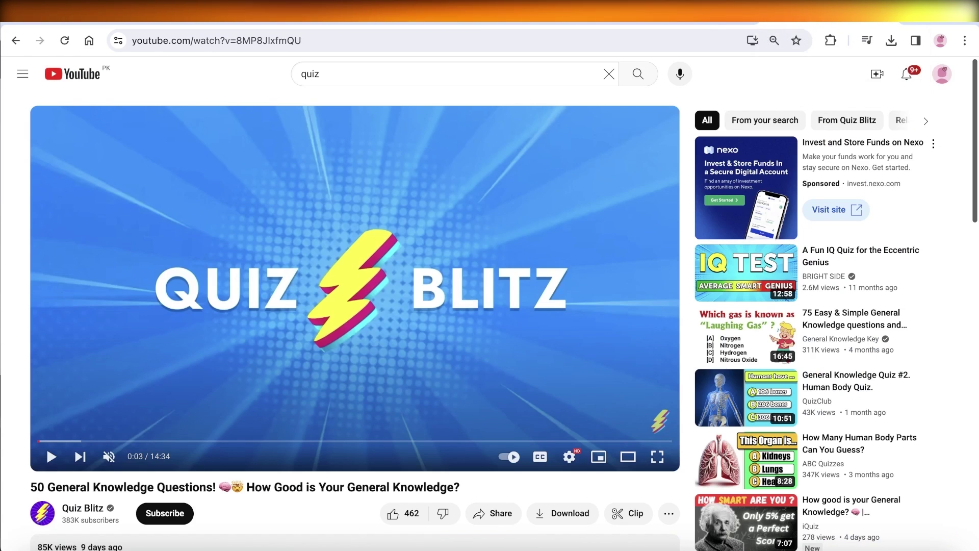
pyautogui.click(71, 441)
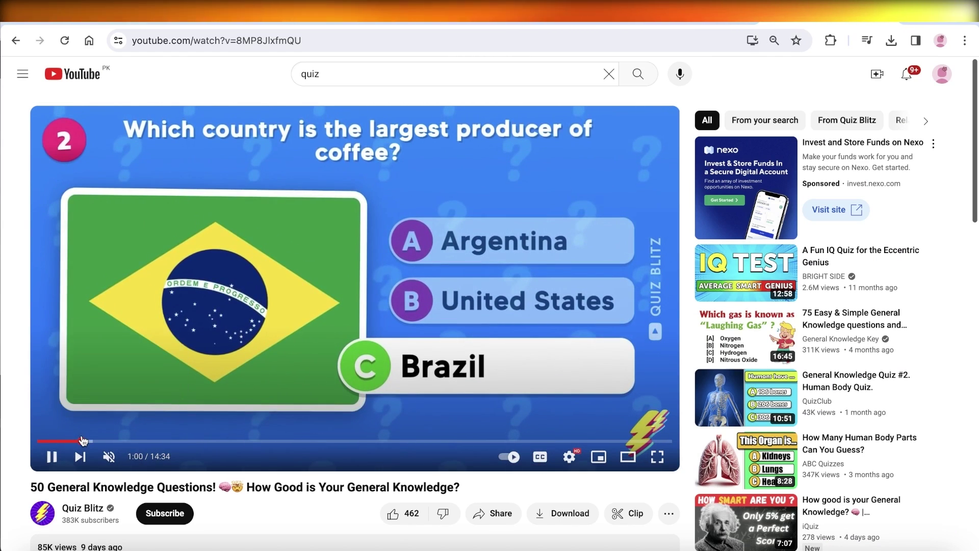
pyautogui.click(82, 441)
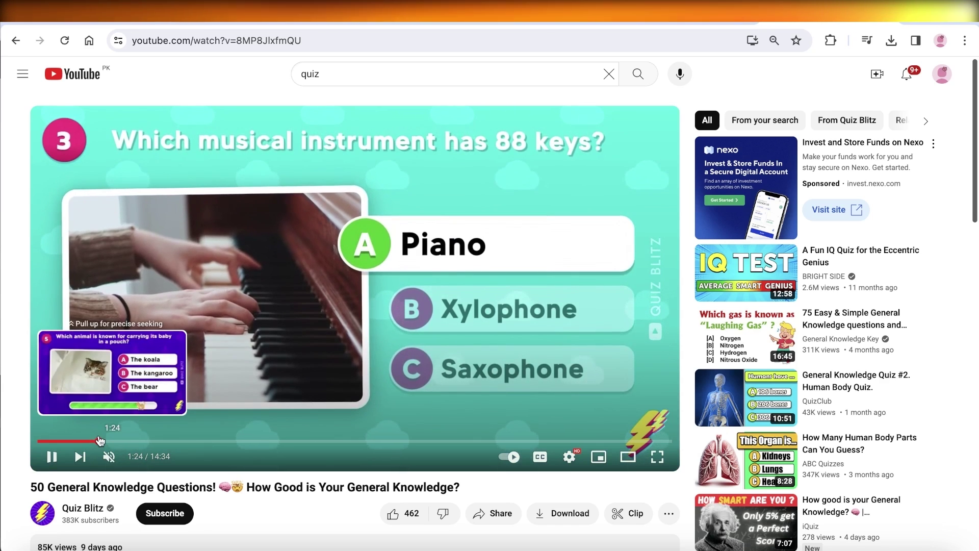
pyautogui.click(98, 441)
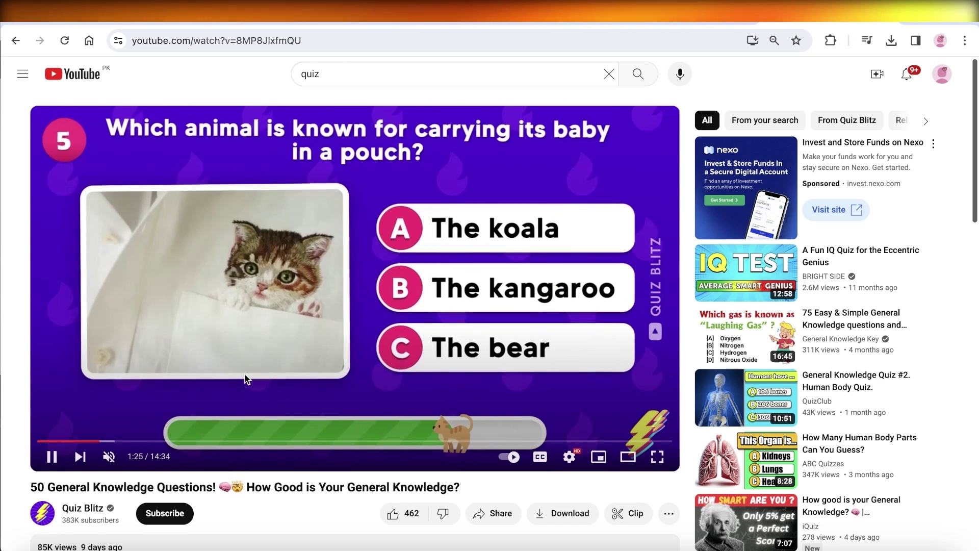
pyautogui.click(245, 378)
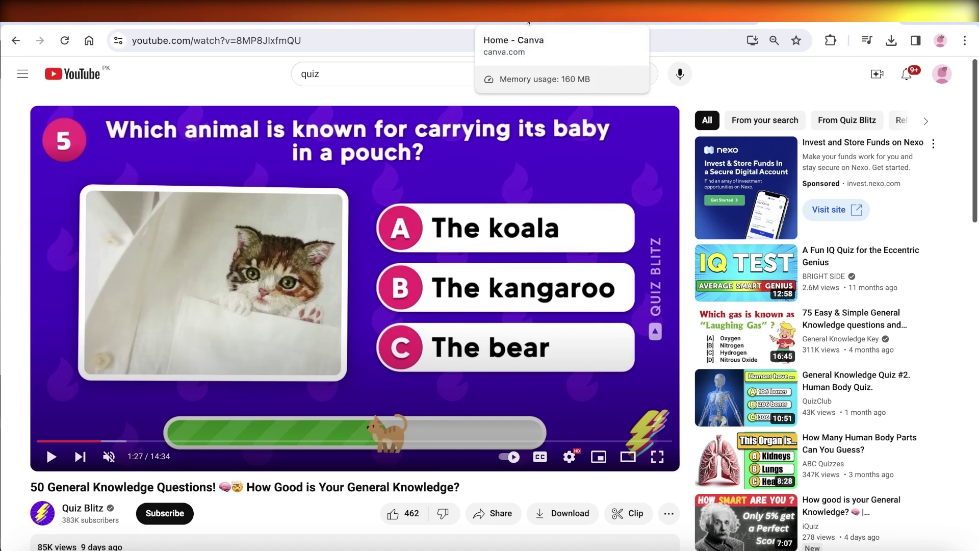
# Step: Switch back to Canva and search for "youtube video" templates
pyautogui.click(528, 21)
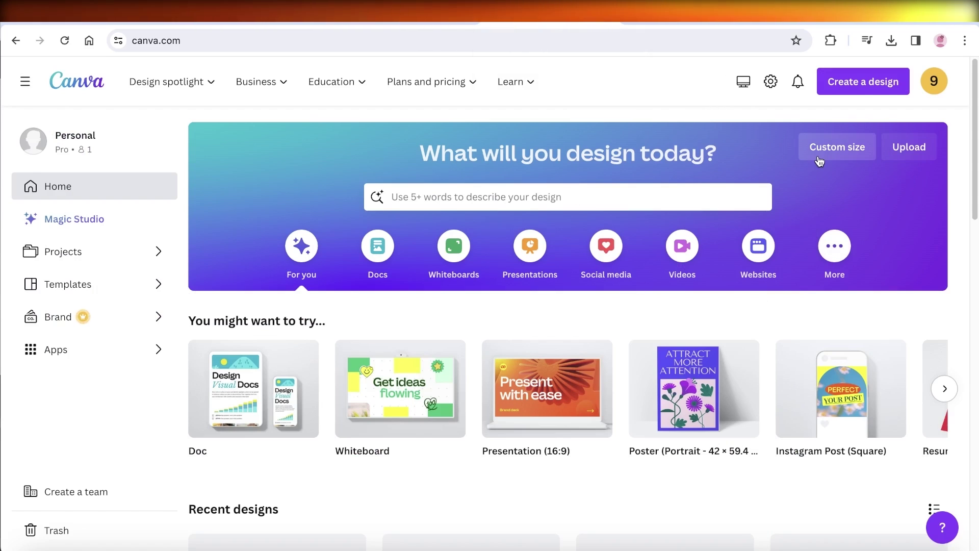
pyautogui.click(591, 196)
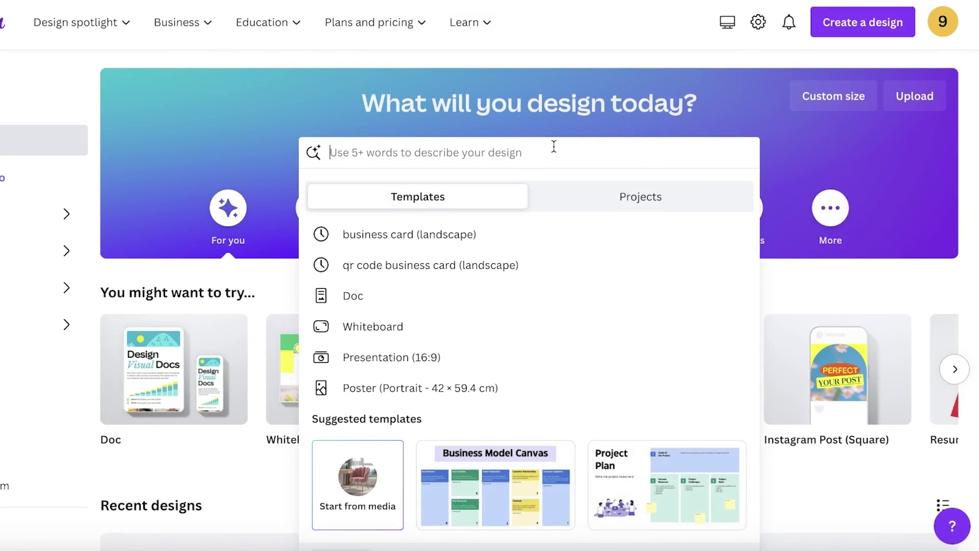
pyautogui.write('t')
pyautogui.press('BackSpace')
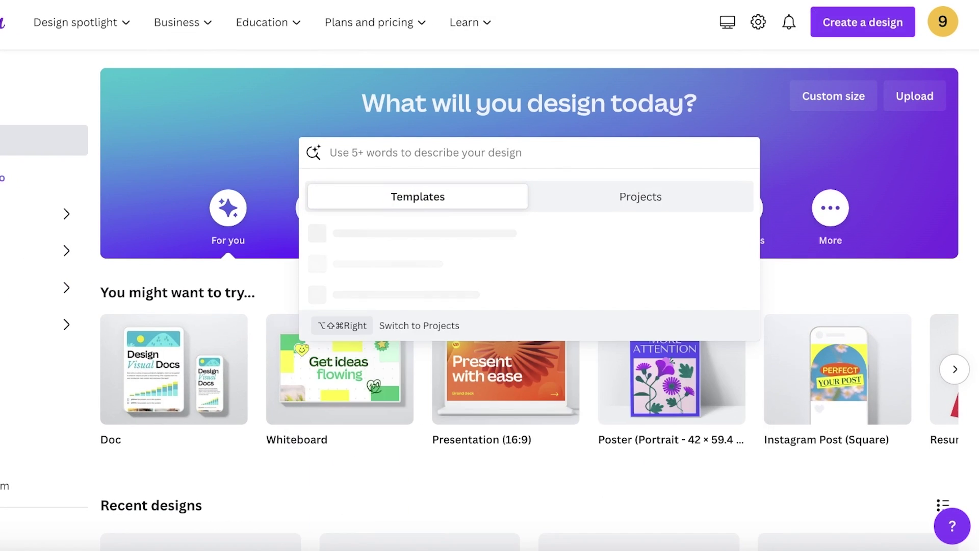
pyautogui.write('a')
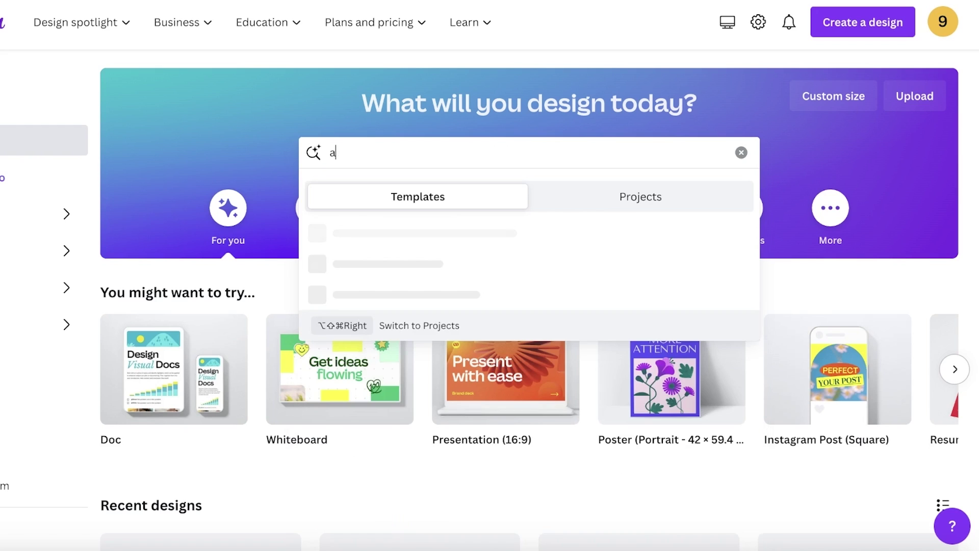
pyautogui.press('BackSpace')
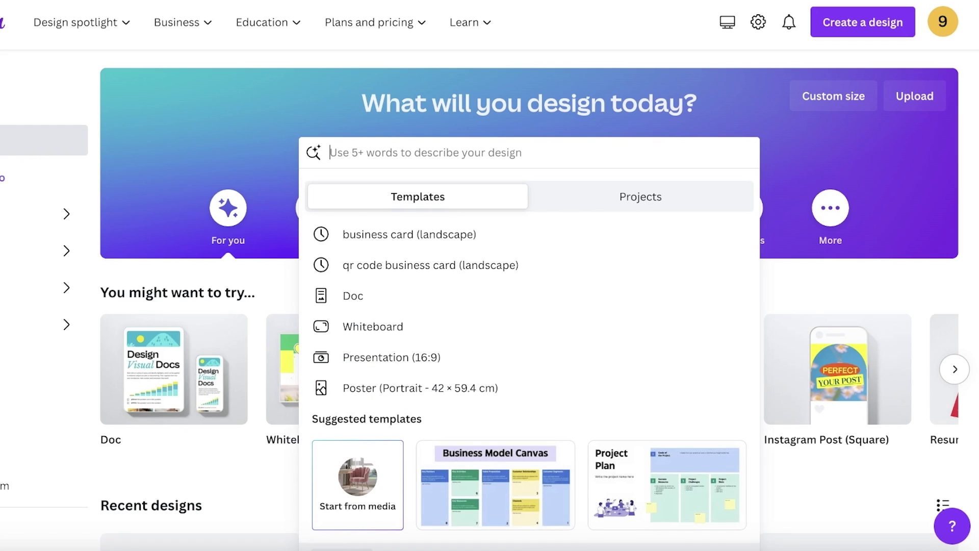
pyautogui.write('you')
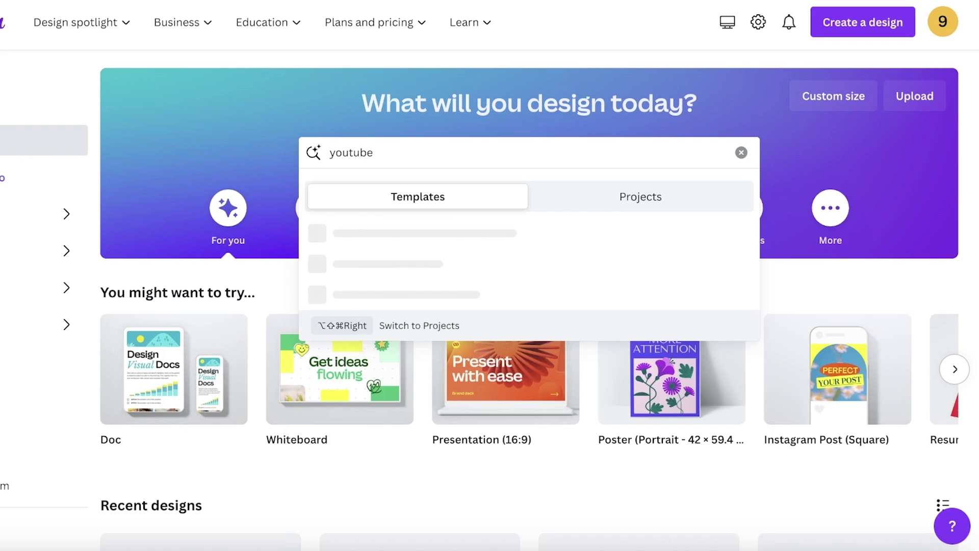
pyautogui.write('tube')
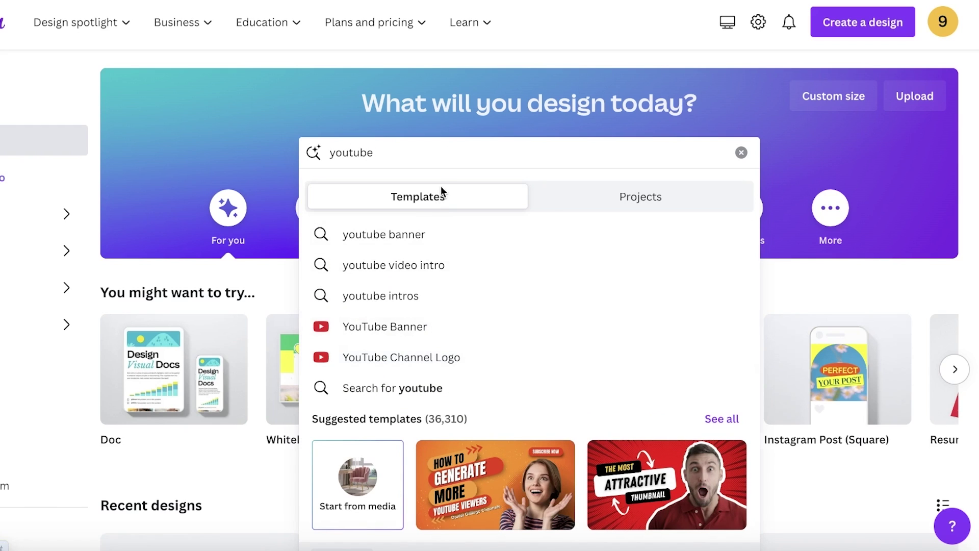
pyautogui.write(' video')
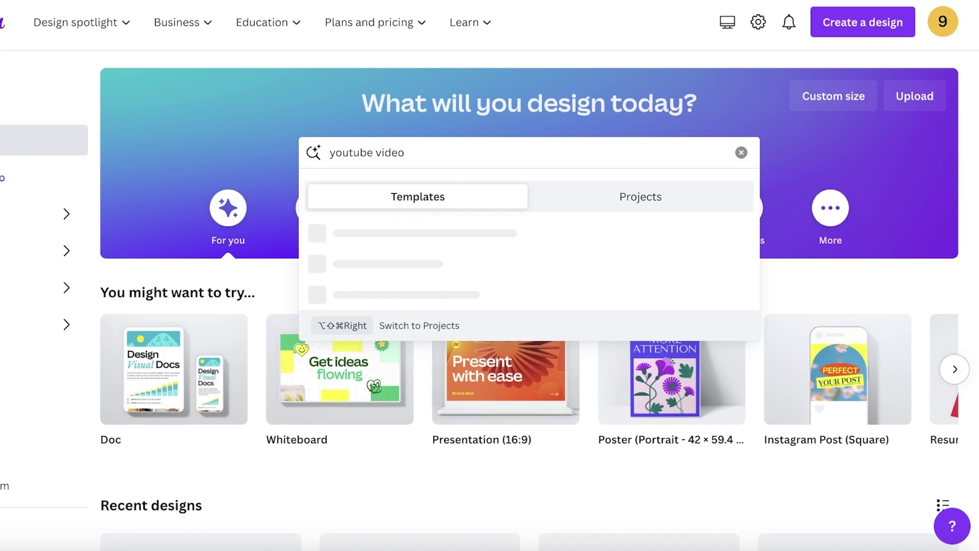
pyautogui.press('Return')
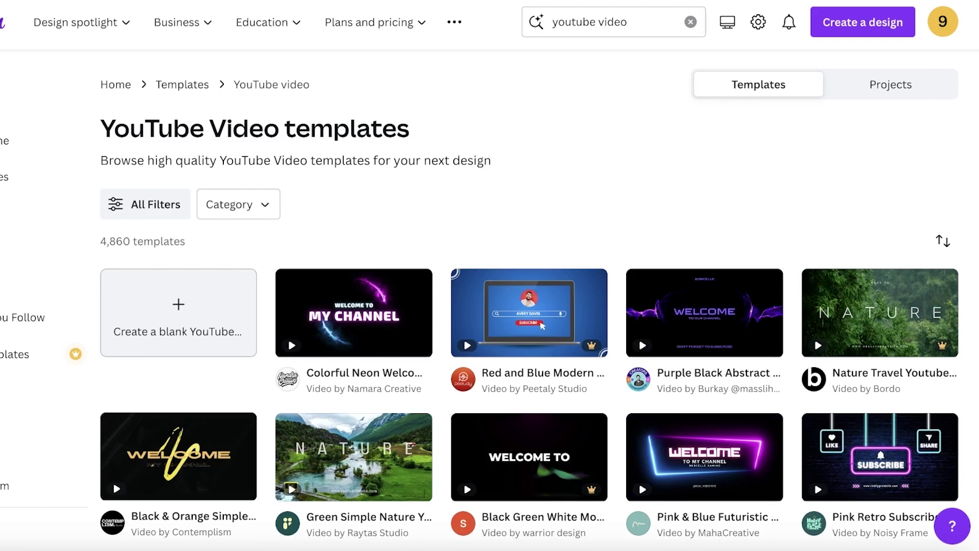
# Step: Open the Red and Turquoise Modern Nature Travel Hacks YouTube intro template for editing
pyautogui.scroll(-2, 442, 210)
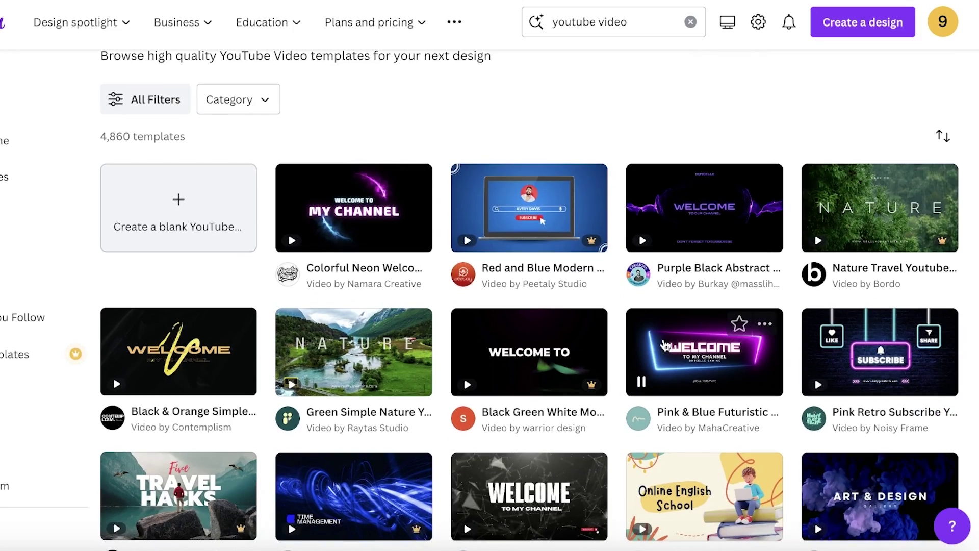
pyautogui.scroll(-2, 357, 357)
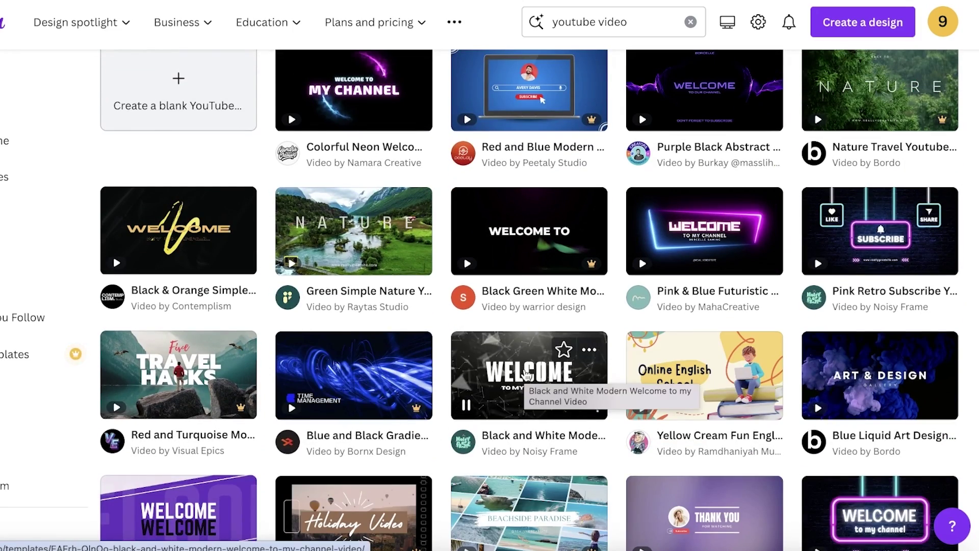
pyautogui.click(152, 386)
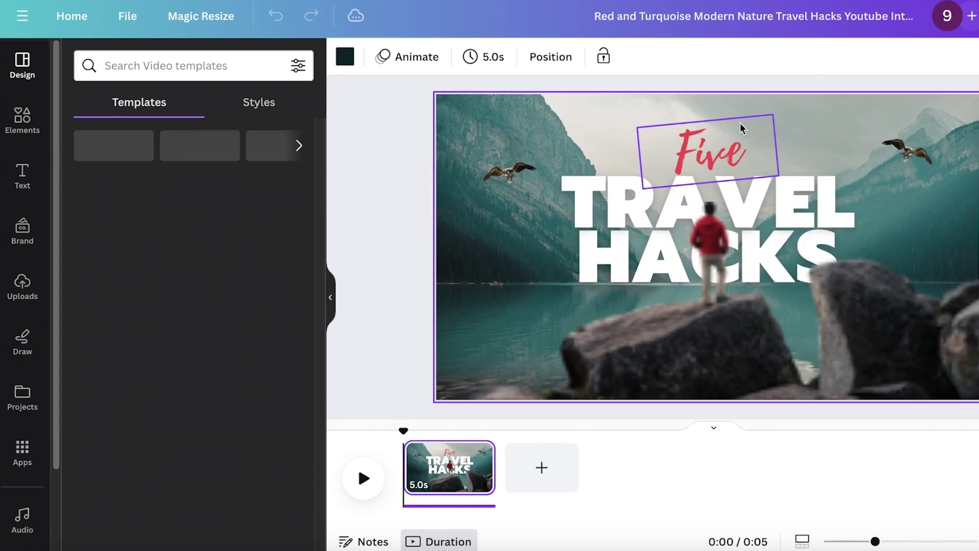
# Step: Replace the red script word "Five" with "Quiz"
pyautogui.click(683, 148)
pyautogui.click(683, 148)
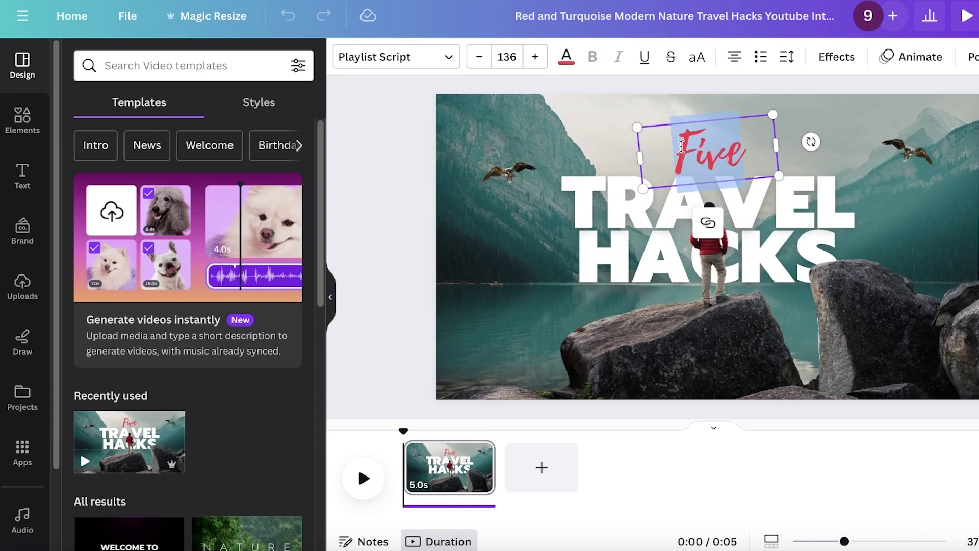
pyautogui.write('Quiz')
# Step: Try to edit the "HACKS" text behind the hiker and rocks photo
pyautogui.click(708, 203)
pyautogui.doubleClick(771, 251)
pyautogui.doubleClick(772, 251)
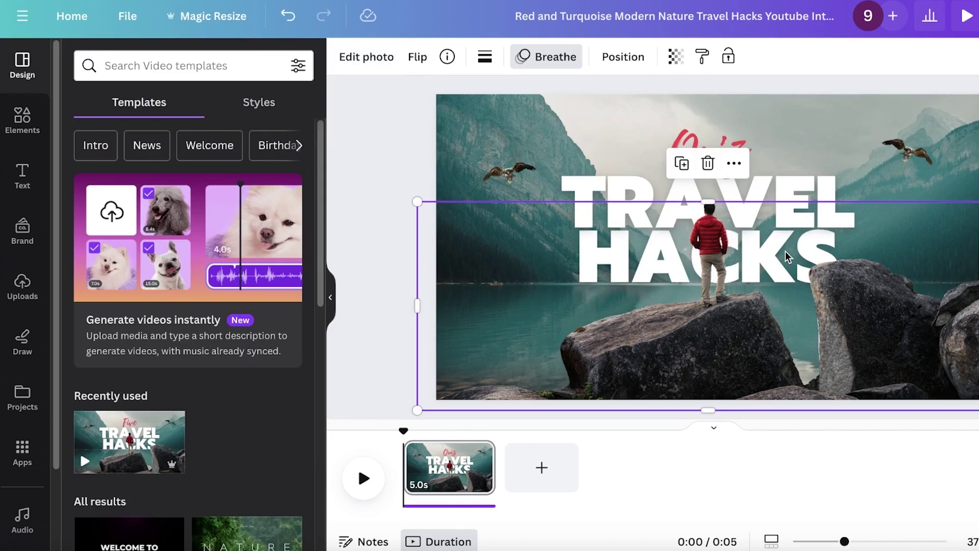
pyautogui.doubleClick(784, 253)
# Step: Move the "TRAVEL" text slightly up, away from the word below it
pyautogui.click(768, 186)
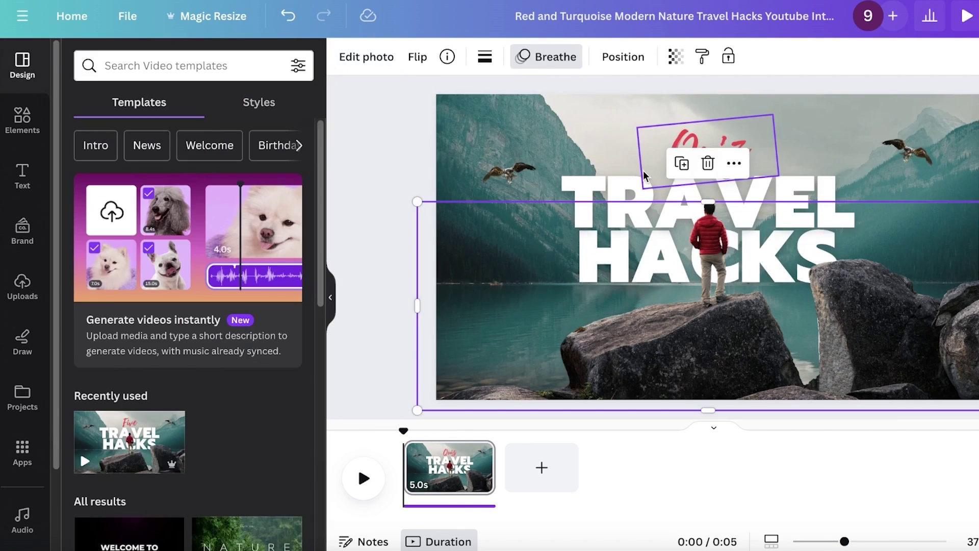
pyautogui.click(611, 199)
pyautogui.moveTo(623, 204); pyautogui.dragTo(622, 189)
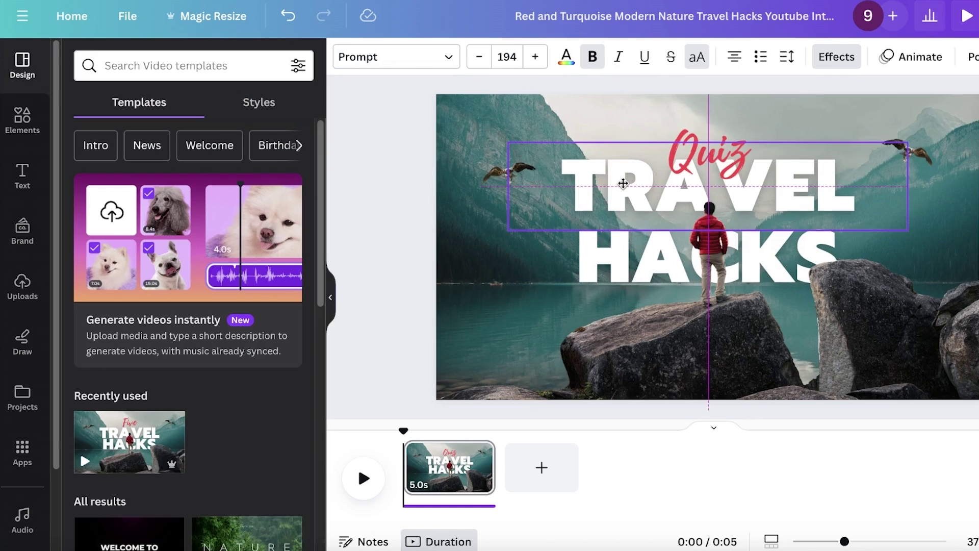
pyautogui.click(623, 263)
pyautogui.moveTo(623, 262); pyautogui.dragTo(613, 287)
pyautogui.click(281, 15)
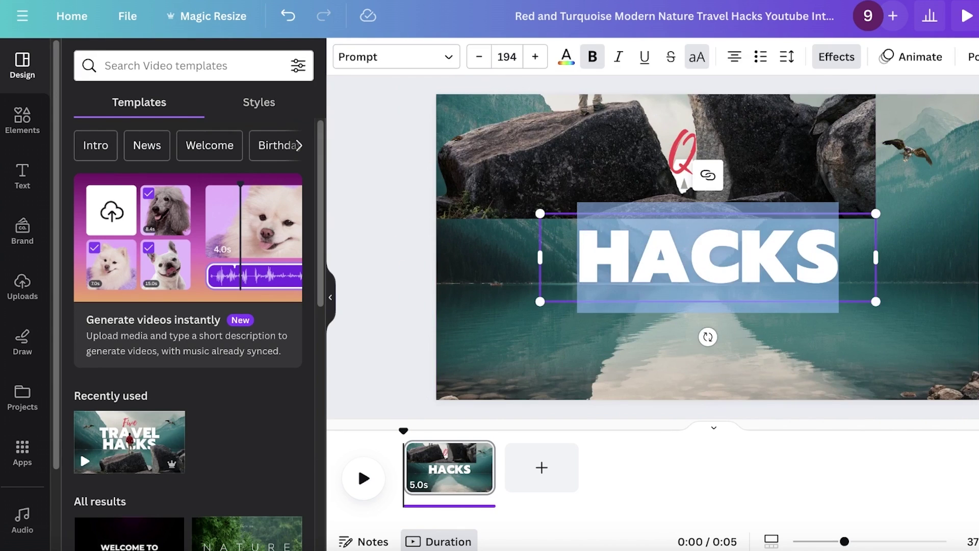
# Step: Shift the hiker and rocks photo off the "HACKS" text and replace that word with "QUIZ"
pyautogui.write('A')
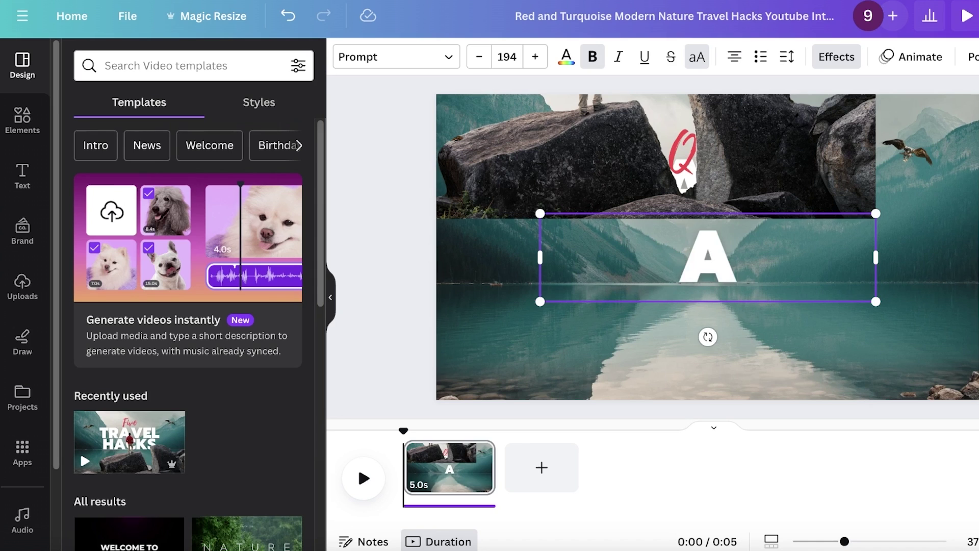
pyautogui.press('BackSpace')
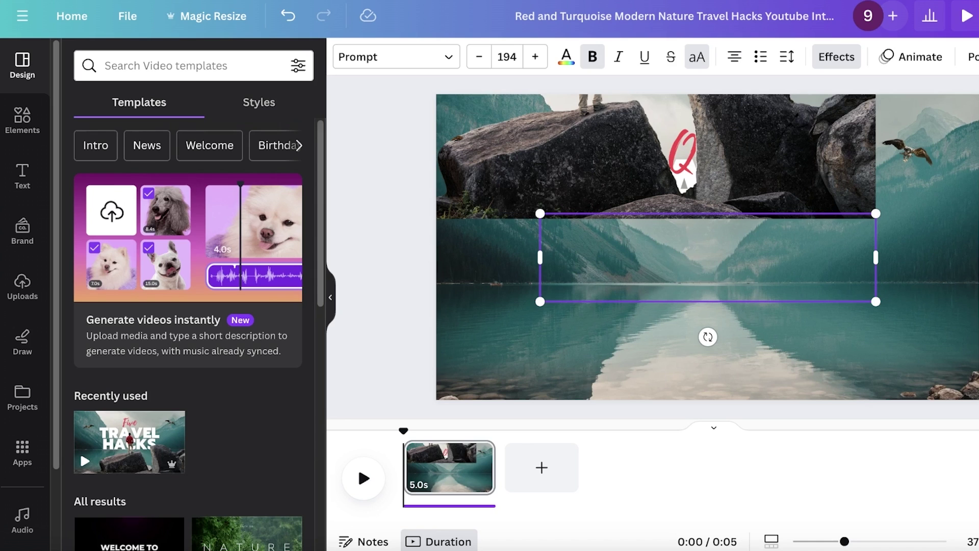
pyautogui.write('QUIZ')
# Step: Move the hiker and rocks photo back over the lower part of the page, undoing the misplaced drags
pyautogui.moveTo(800, 153); pyautogui.dragTo(869, 319)
pyautogui.moveTo(720, 326); pyautogui.dragTo(831, 214)
pyautogui.click(288, 15)
pyautogui.click(288, 16)
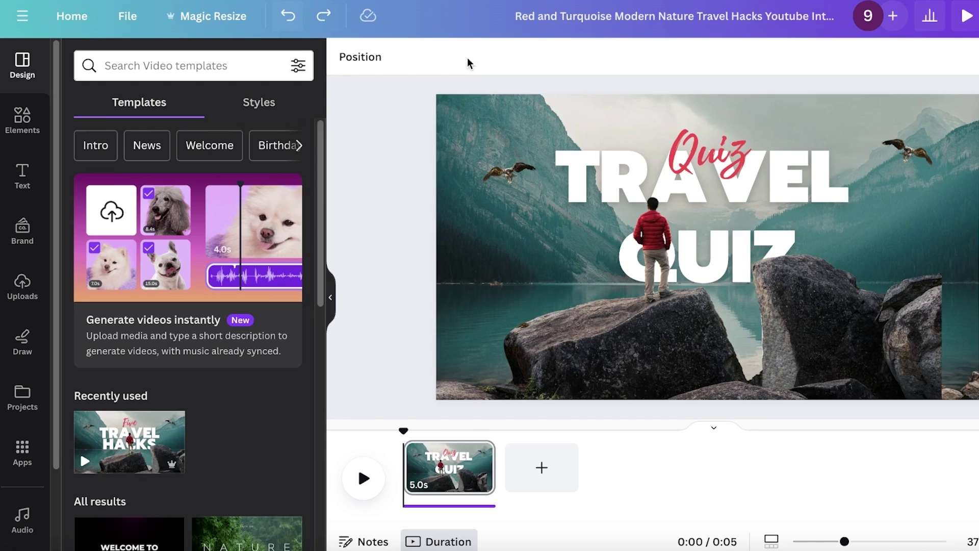
# Step: Lock the mountain lake background photo
pyautogui.click(851, 120)
pyautogui.click(777, 56)
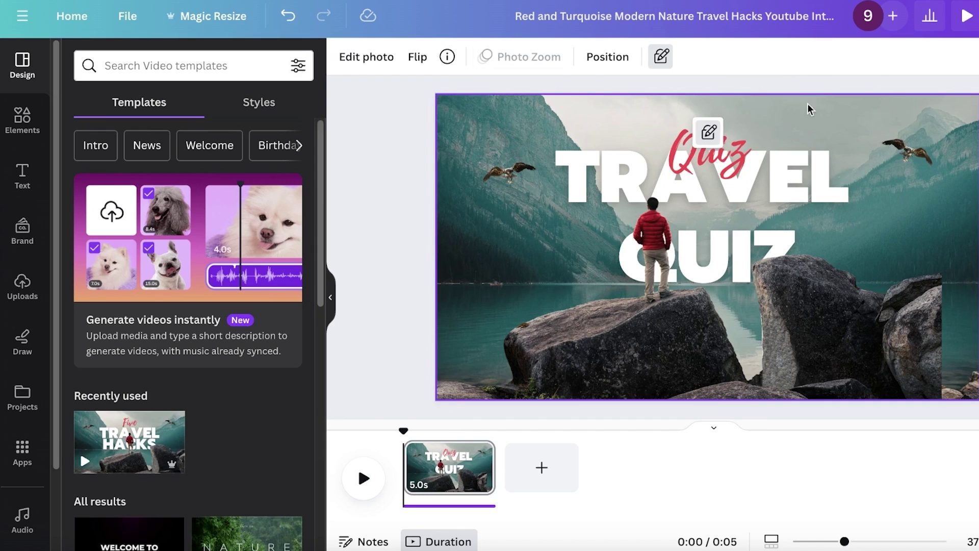
pyautogui.click(939, 215)
# Step: Move the hiker and rocks photo clear of "QUIZ" and shift that word up and to the right beneath "TRAVEL"
pyautogui.moveTo(804, 334); pyautogui.dragTo(668, 314)
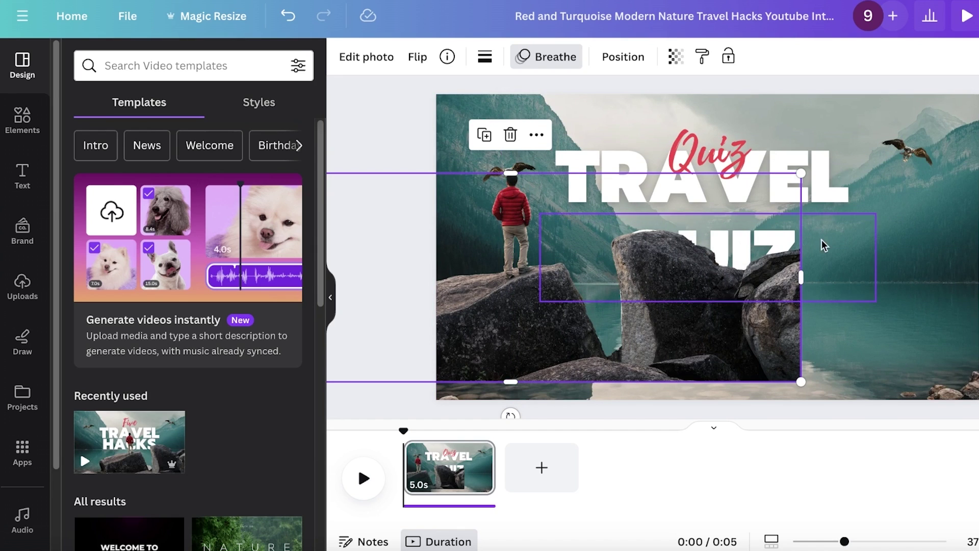
pyautogui.moveTo(734, 312); pyautogui.dragTo(648, 338)
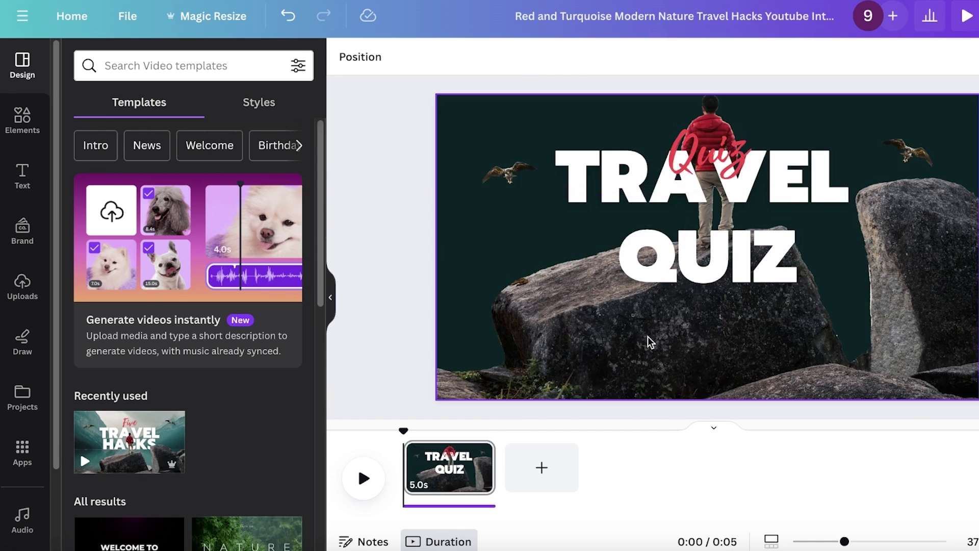
pyautogui.click(287, 16)
pyautogui.moveTo(723, 330); pyautogui.dragTo(577, 317)
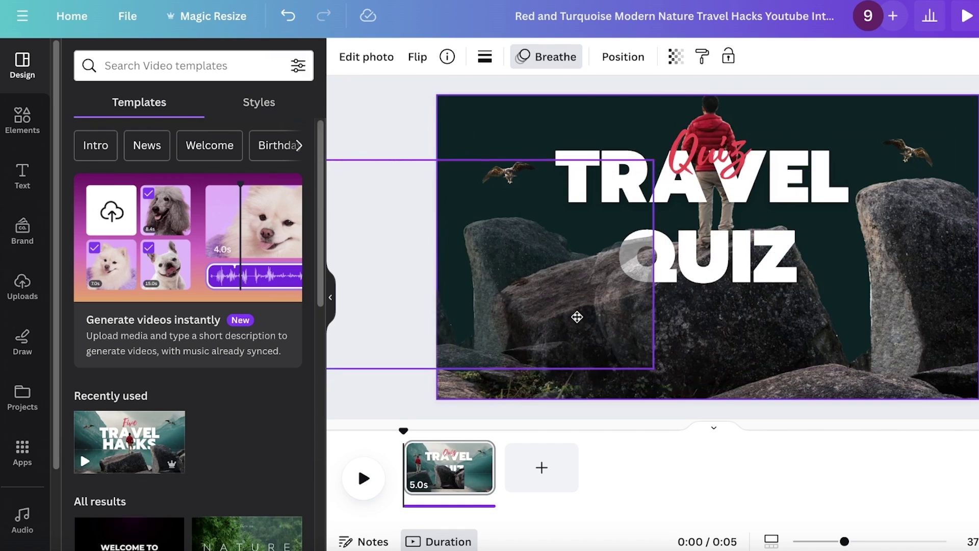
pyautogui.moveTo(699, 268); pyautogui.dragTo(763, 246)
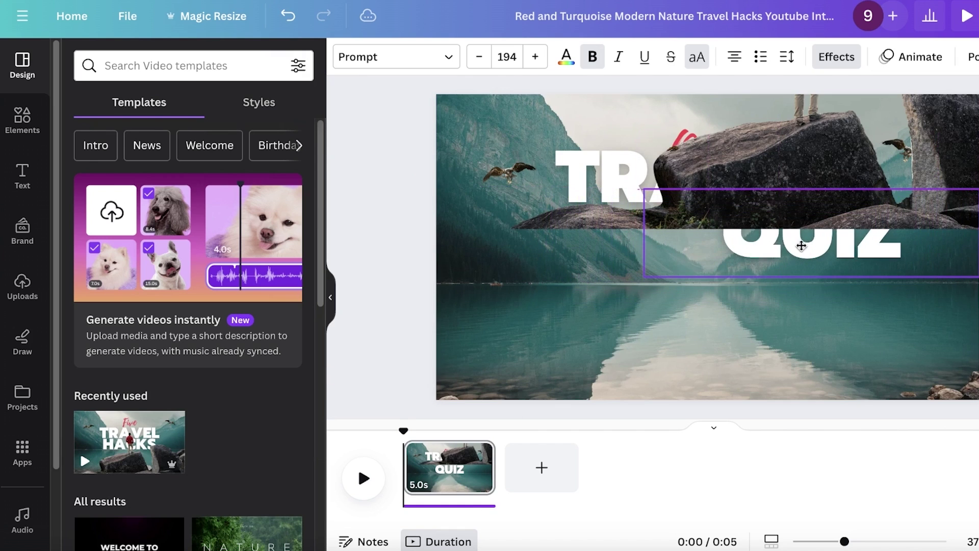
# Step: Move the hiker and rocks photo back down and nudge it to the bottom edge of the page
pyautogui.moveTo(832, 184); pyautogui.dragTo(697, 266)
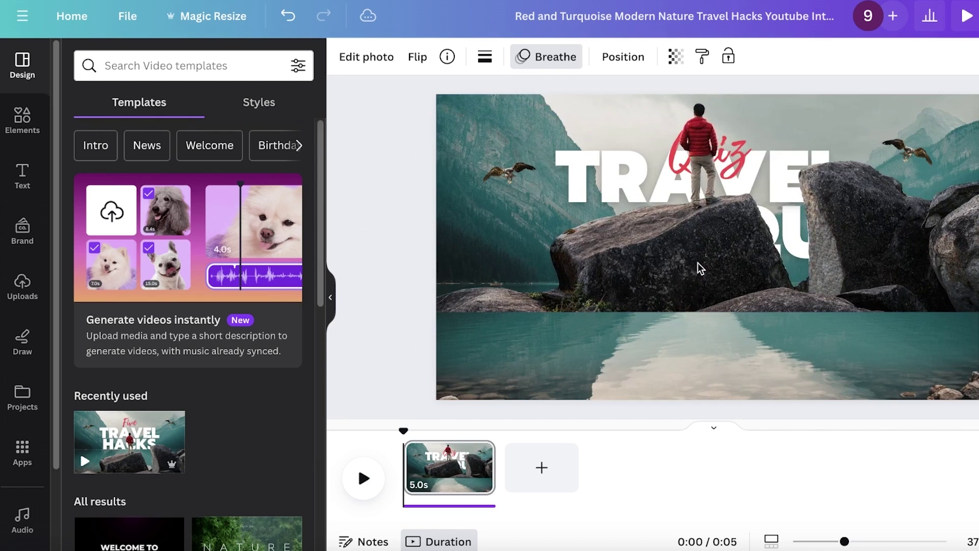
pyautogui.moveTo(716, 227); pyautogui.dragTo(697, 298)
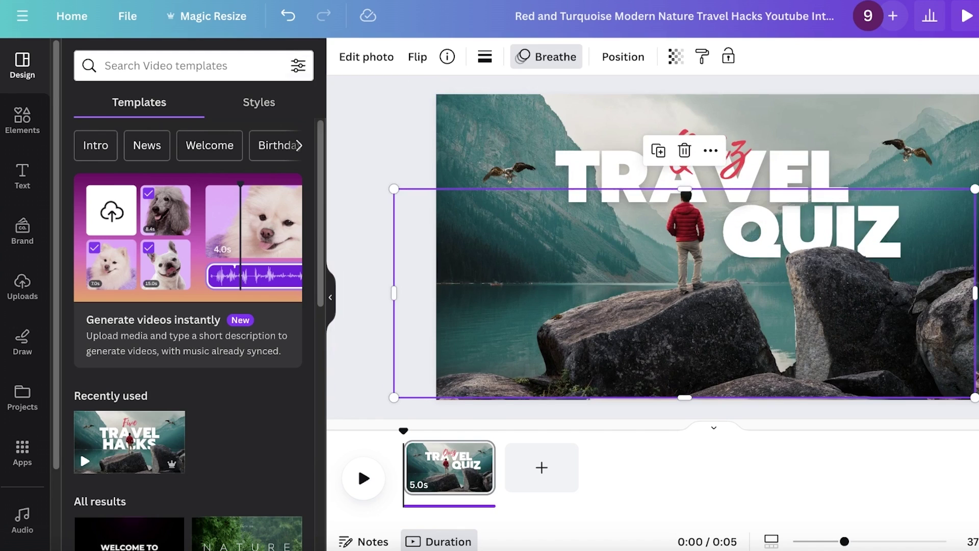
pyautogui.press('Down')
pyautogui.press('Down')
pyautogui.press('Down')
pyautogui.press('Down')
pyautogui.press('Down')
pyautogui.press('Down')
pyautogui.press('Down')
pyautogui.press('Down')
pyautogui.press('Down')
pyautogui.press('Down')
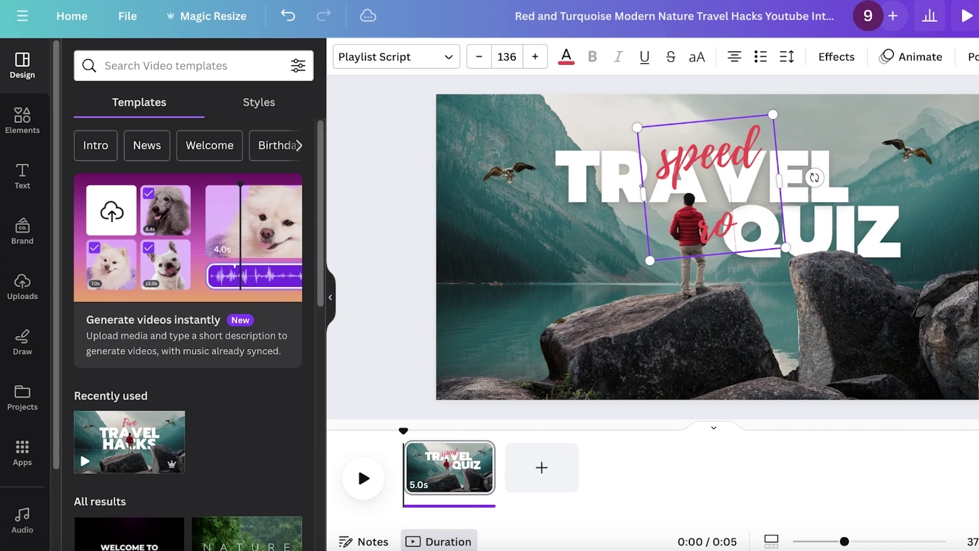
# Step: Change the red script text to "speed round" and move it over the right end of the "TRAVEL QUIZ" title
pyautogui.click(961, 146)
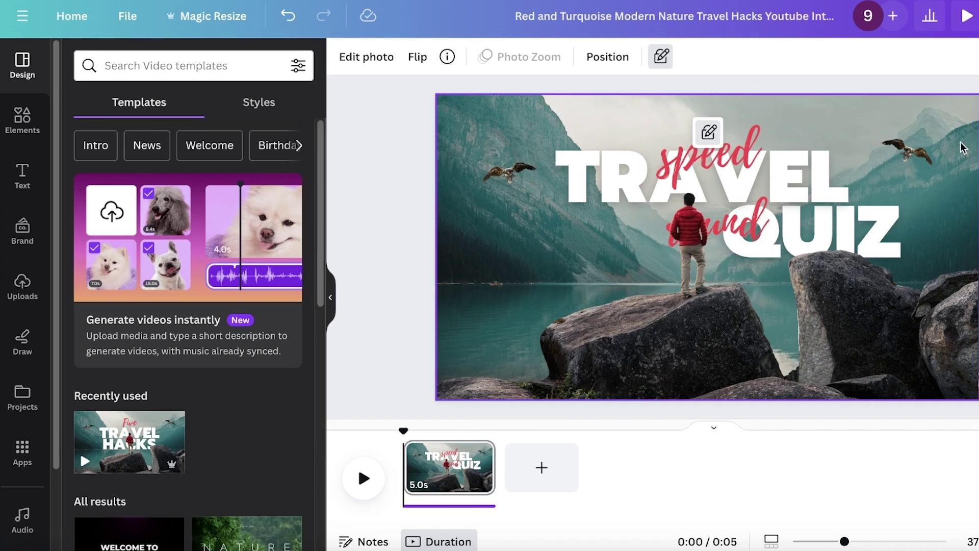
pyautogui.click(741, 195)
pyautogui.moveTo(740, 192); pyautogui.dragTo(906, 165)
pyautogui.click(735, 158)
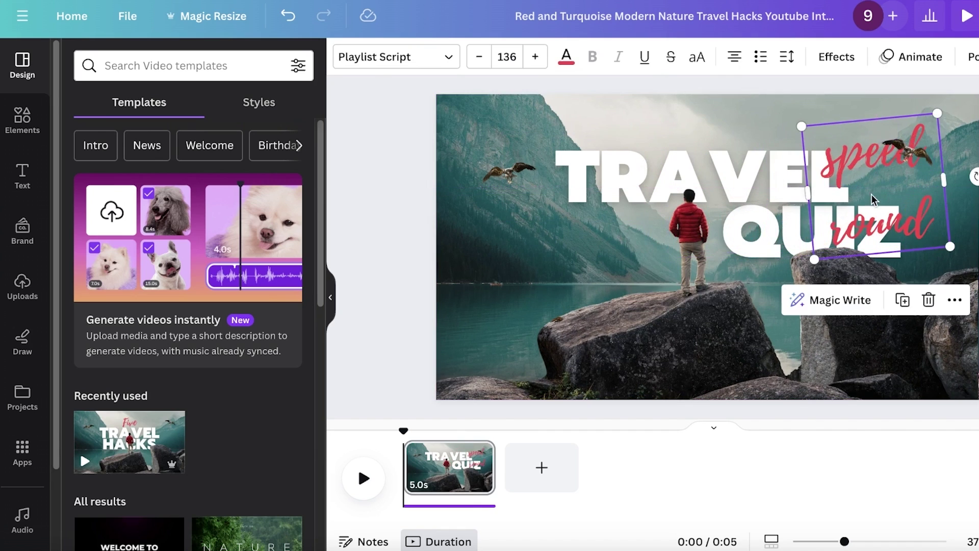
# Step: Shrink the red script text to size 60, place it above "TRAVEL", and fit it on one line as "speed round"
pyautogui.moveTo(805, 124); pyautogui.dragTo(841, 145)
pyautogui.moveTo(922, 149); pyautogui.dragTo(856, 145)
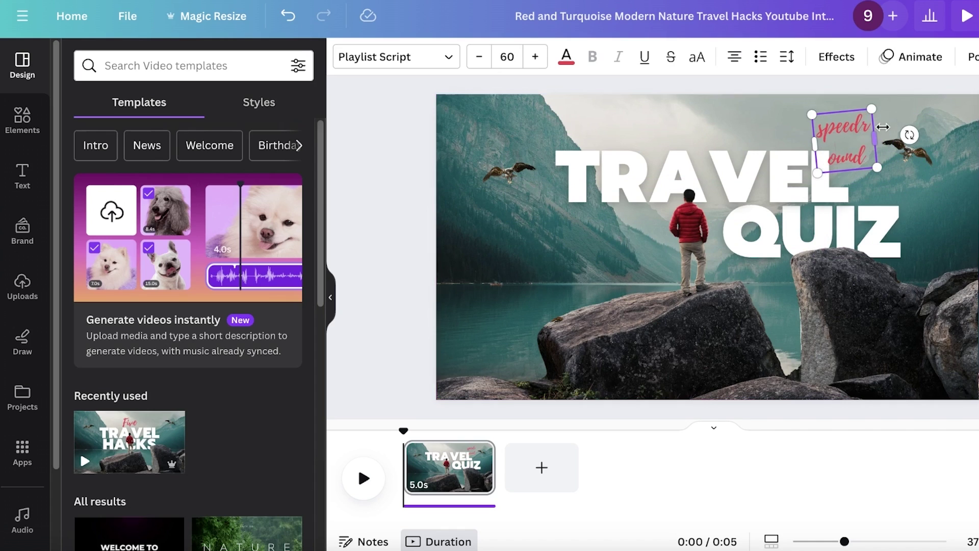
pyautogui.moveTo(883, 127); pyautogui.dragTo(927, 127)
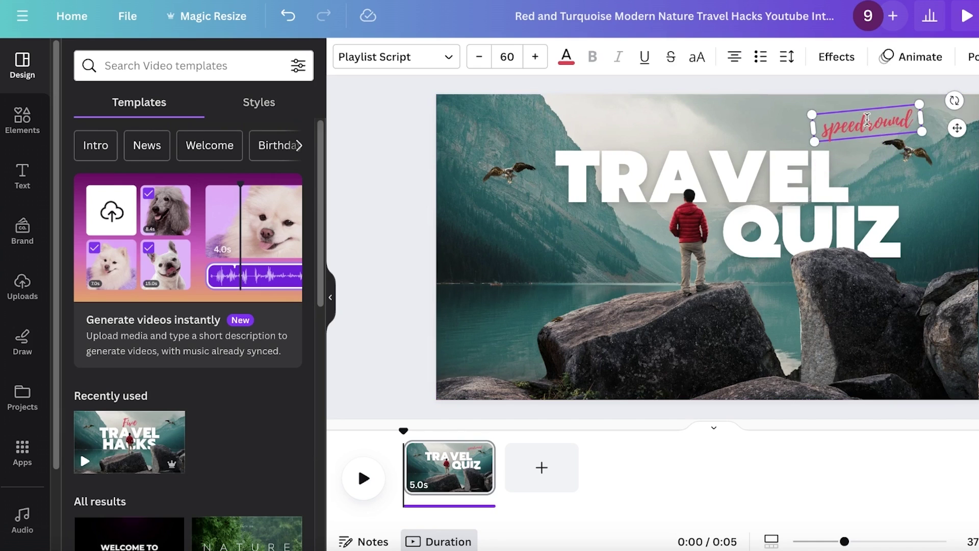
pyautogui.click(832, 144)
pyautogui.click(868, 123)
pyautogui.click(786, 137)
pyautogui.click(876, 126)
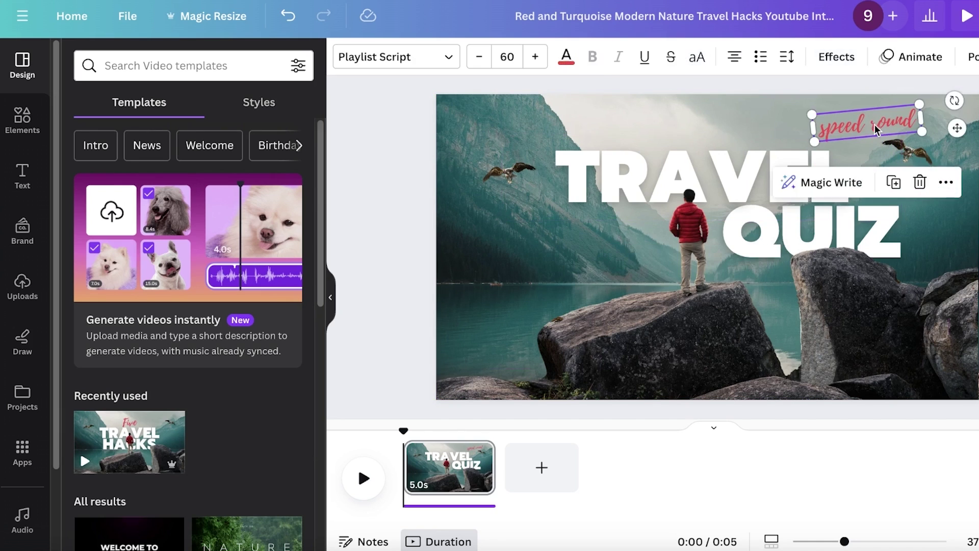
# Step: Add a blank second page to the video and look over the generated quiz questions in ChatGPT
pyautogui.click(541, 467)
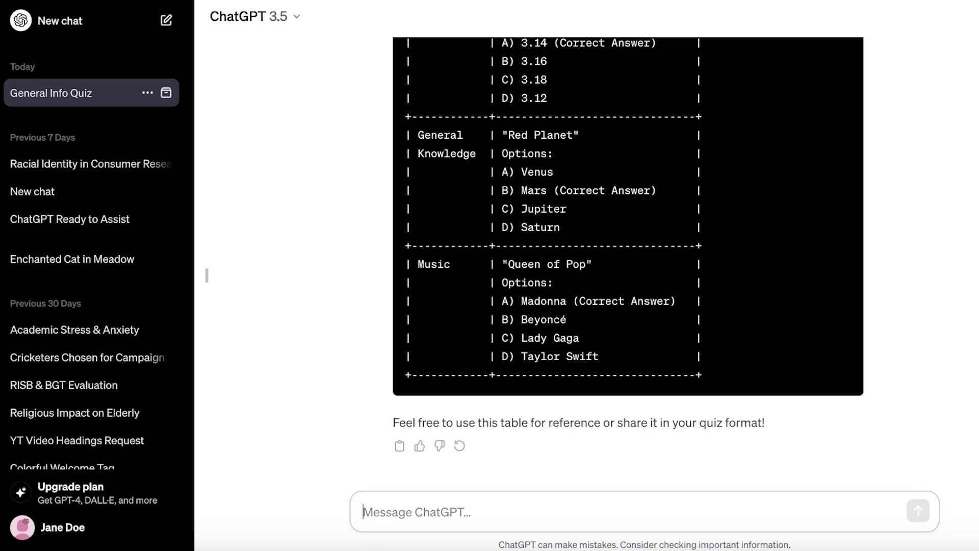
pyautogui.scroll(15, 778, 161)
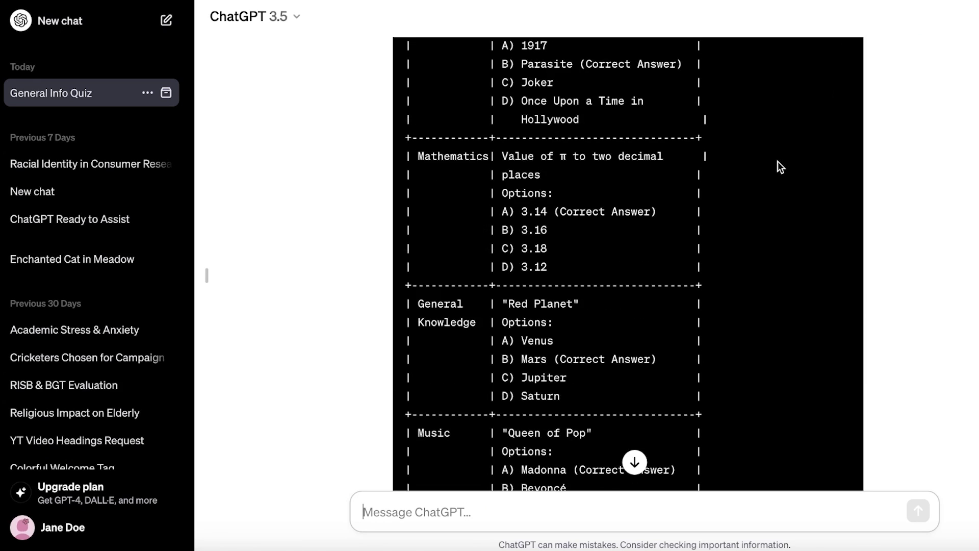
pyautogui.scroll(12, 777, 173)
pyautogui.scroll(-7, 778, 174)
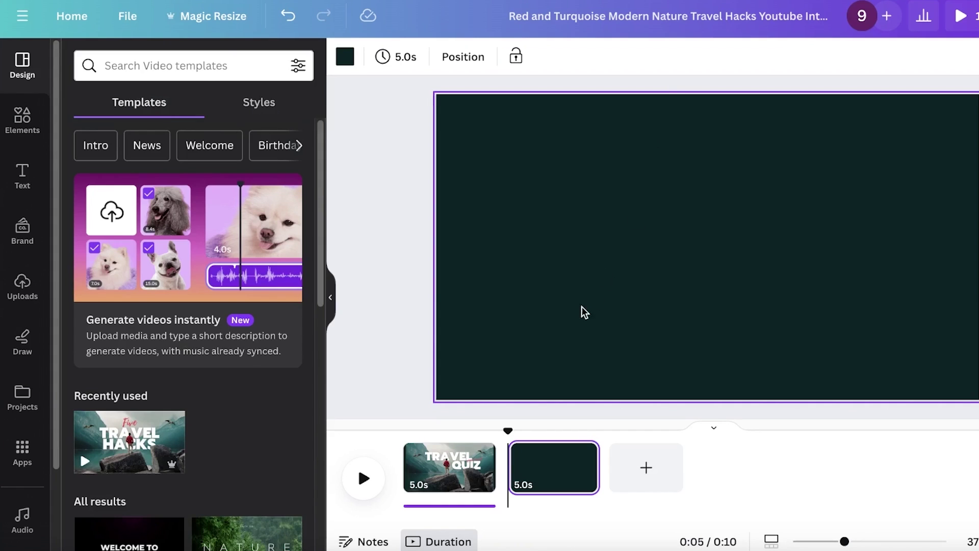
# Step: Search the Canva elements for "background" and limit the results to graphics
pyautogui.click(22, 119)
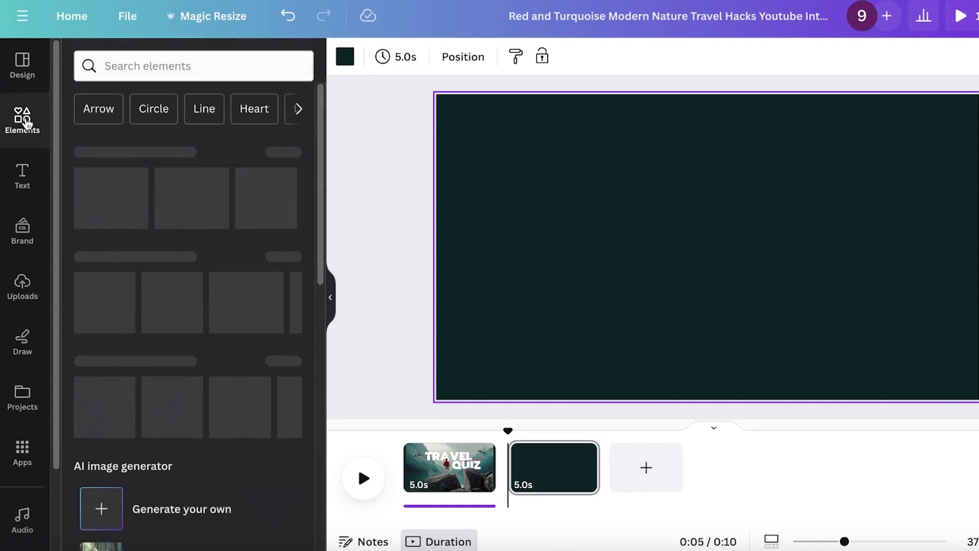
pyautogui.click(201, 67)
pyautogui.write('backgro')
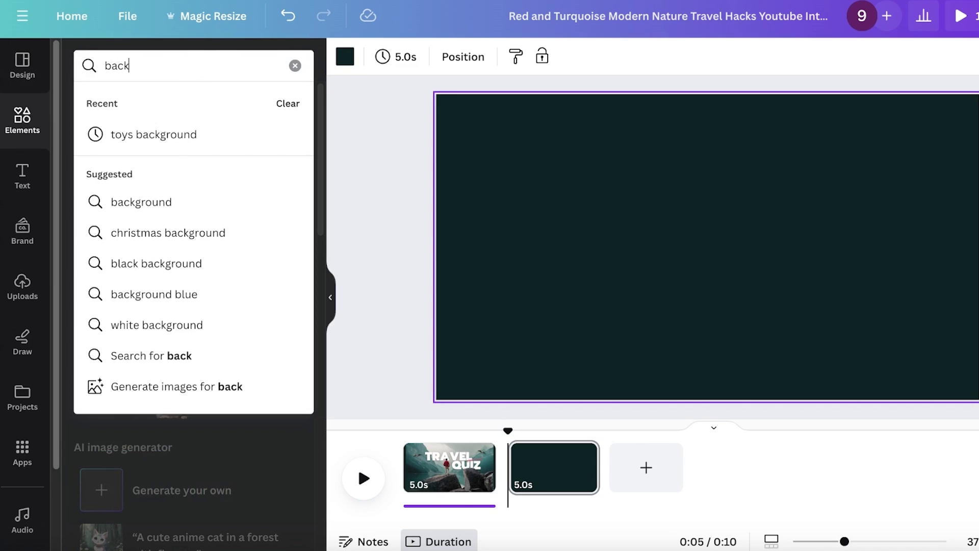
pyautogui.write('und')
pyautogui.press('Return')
pyautogui.click(279, 307)
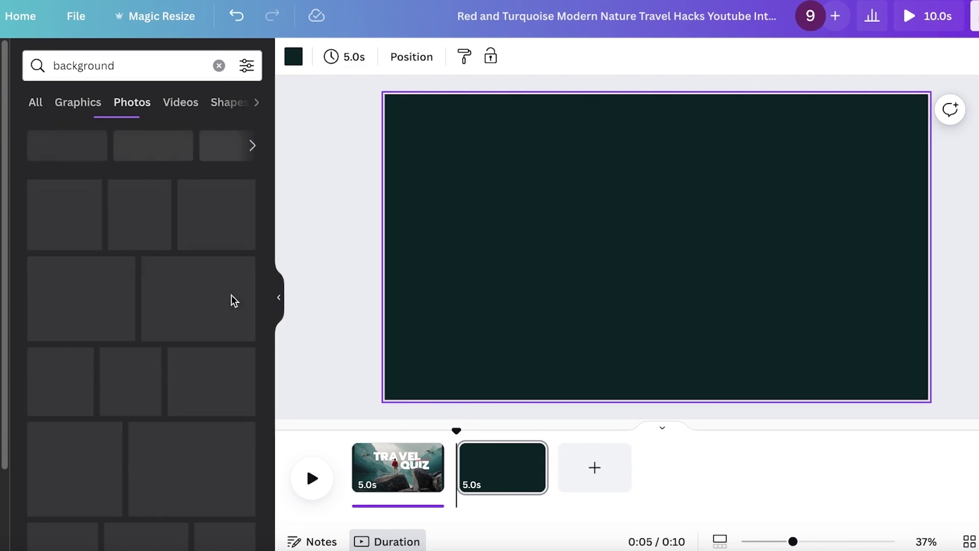
pyautogui.click(92, 113)
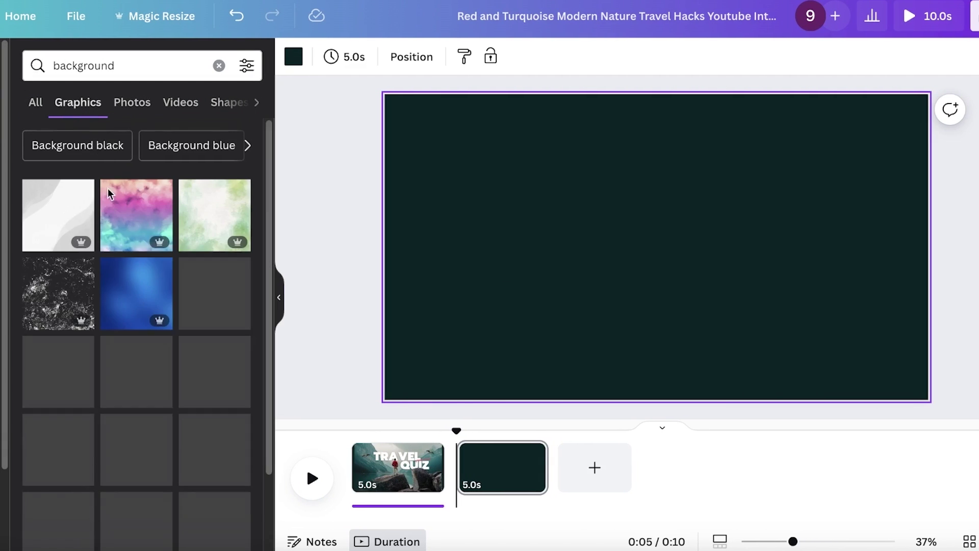
# Step: Add the dark grey smoky texture graphic to the second page and move it toward the page's left side
pyautogui.scroll(-2, 117, 277)
pyautogui.scroll(-1, 118, 278)
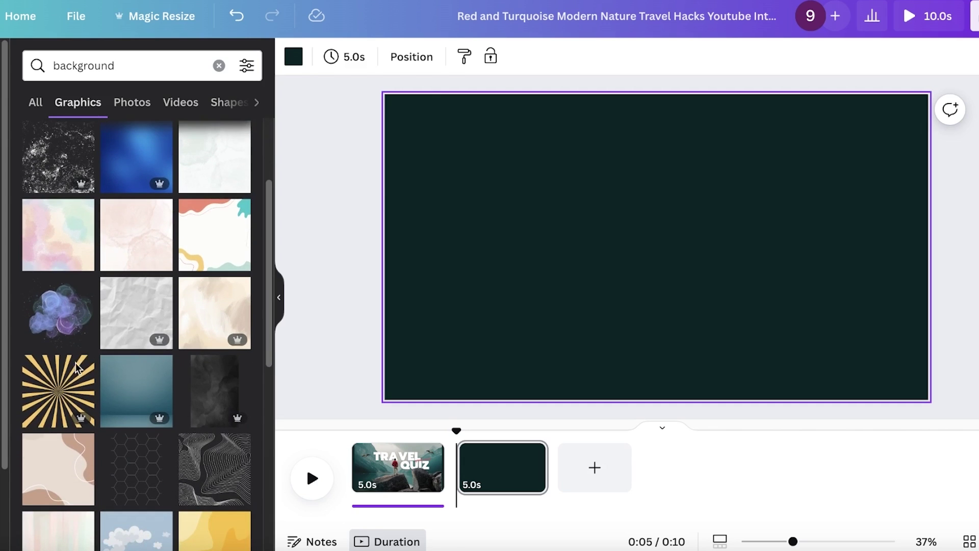
pyautogui.scroll(-3, 70, 382)
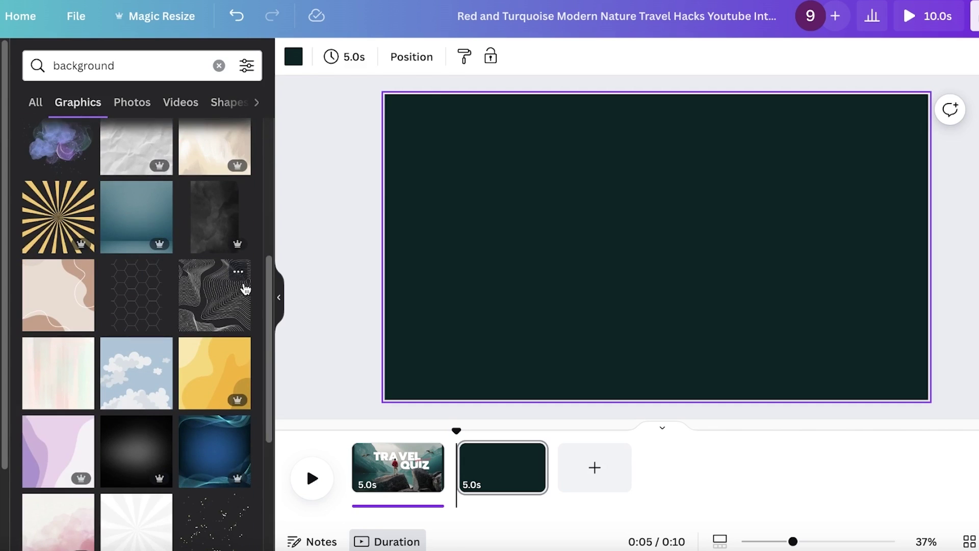
pyautogui.click(204, 216)
pyautogui.moveTo(634, 280); pyautogui.dragTo(505, 271)
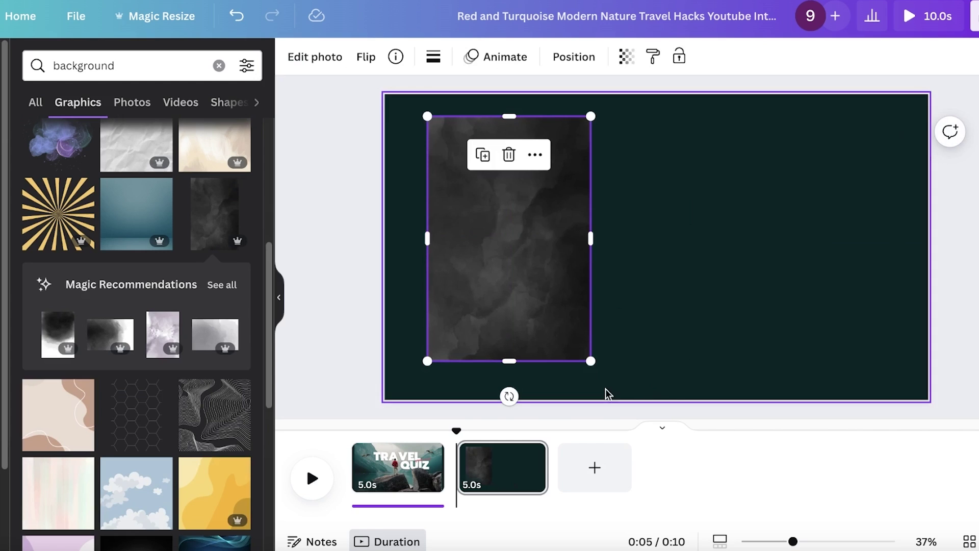
# Step: Enlarge the smoky texture, rotate it to landscape and position it to cover the whole page
pyautogui.moveTo(593, 361); pyautogui.dragTo(770, 418)
pyautogui.moveTo(525, 245); pyautogui.dragTo(599, 134)
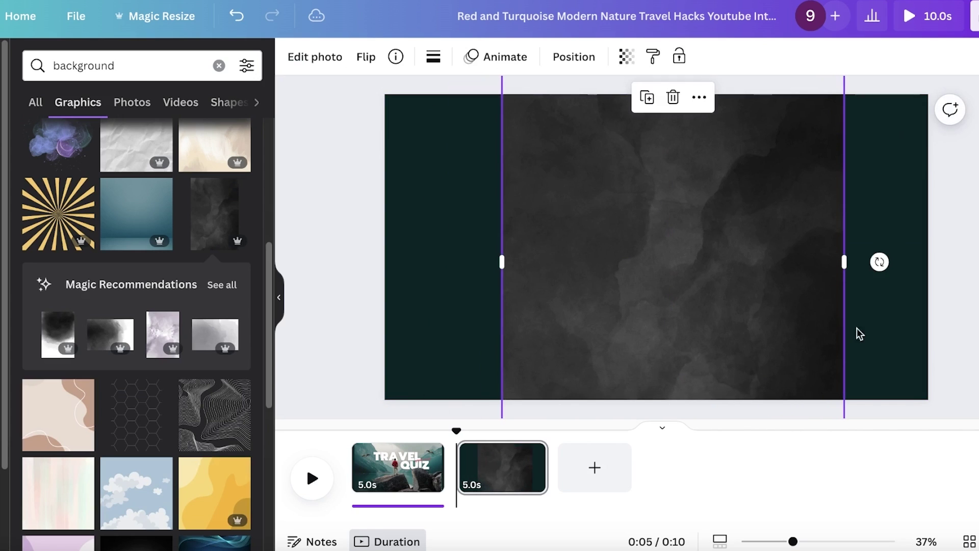
pyautogui.moveTo(879, 262); pyautogui.dragTo(647, 282)
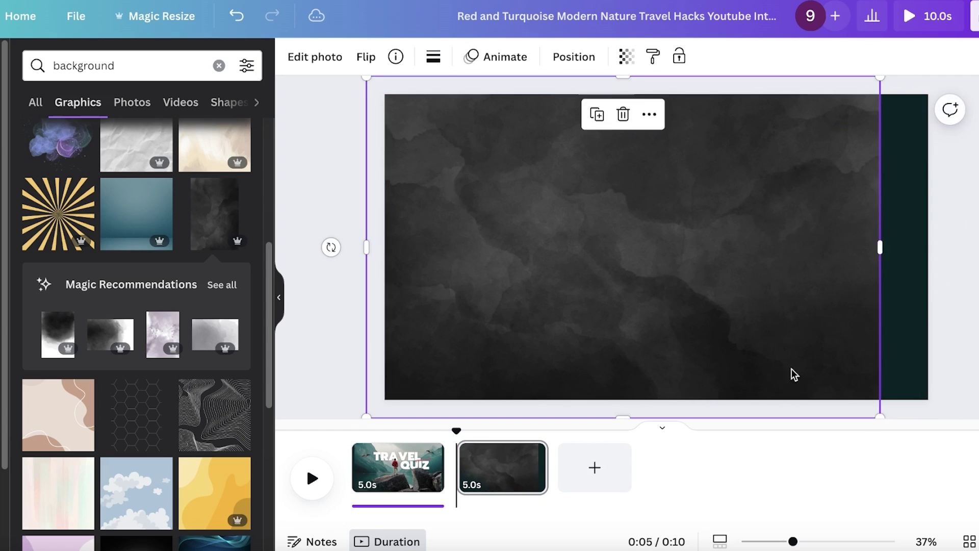
pyautogui.moveTo(795, 374); pyautogui.dragTo(767, 310)
pyautogui.moveTo(852, 354); pyautogui.dragTo(945, 416)
pyautogui.moveTo(743, 312); pyautogui.dragTo(738, 343)
# Step: Apply the Flicker motion effect to the smoky texture and set its speed to the slowest value
pyautogui.click(500, 64)
pyautogui.scroll(-3, 153, 306)
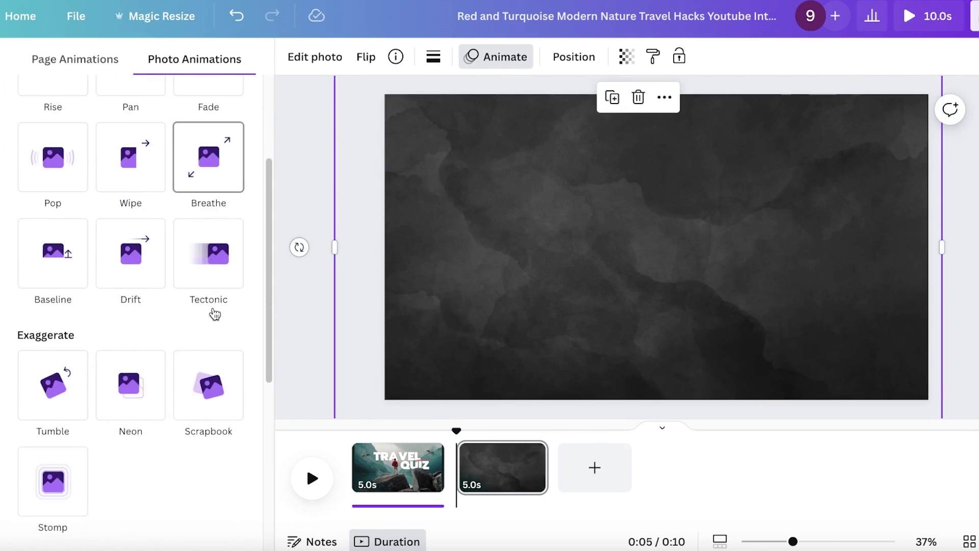
pyautogui.scroll(-6, 215, 313)
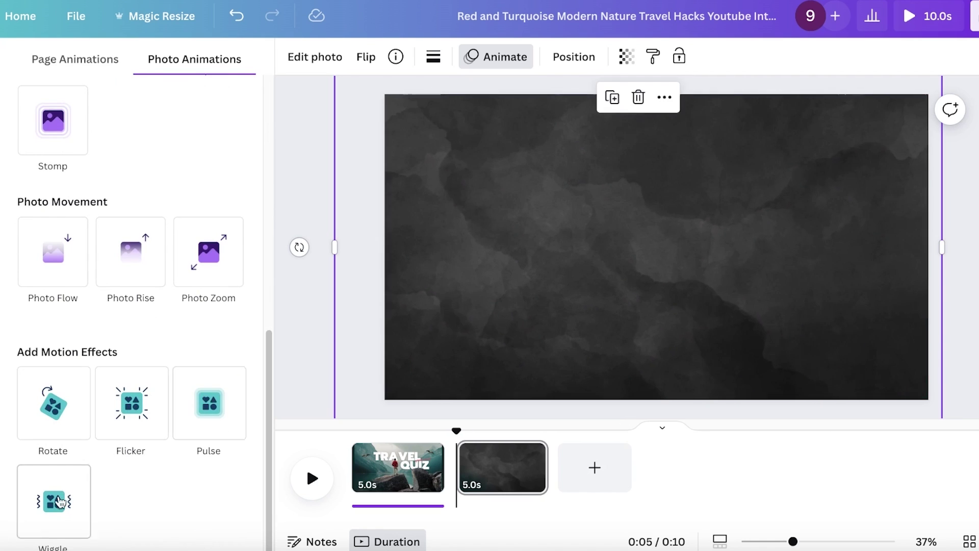
pyautogui.click(138, 429)
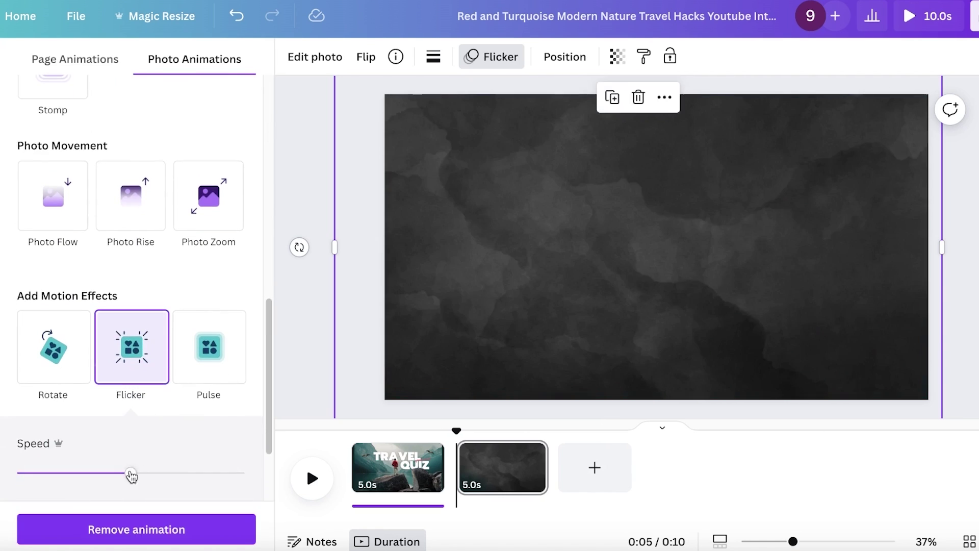
pyautogui.moveTo(41, 488); pyautogui.dragTo(38, 488)
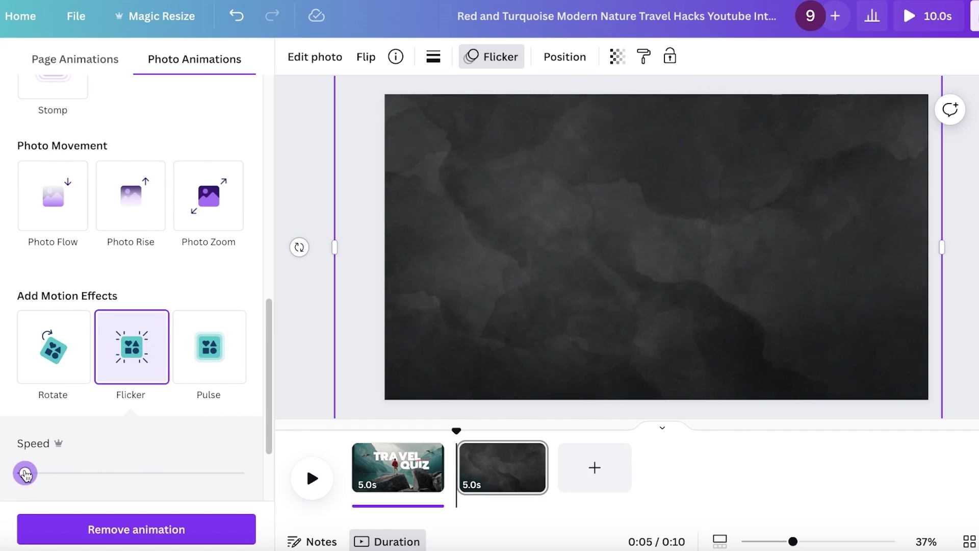
pyautogui.moveTo(24, 473)
pyautogui.mouseDown()
pyautogui.moveTo(179, 474)
pyautogui.moveTo(17, 473)
pyautogui.mouseUp()
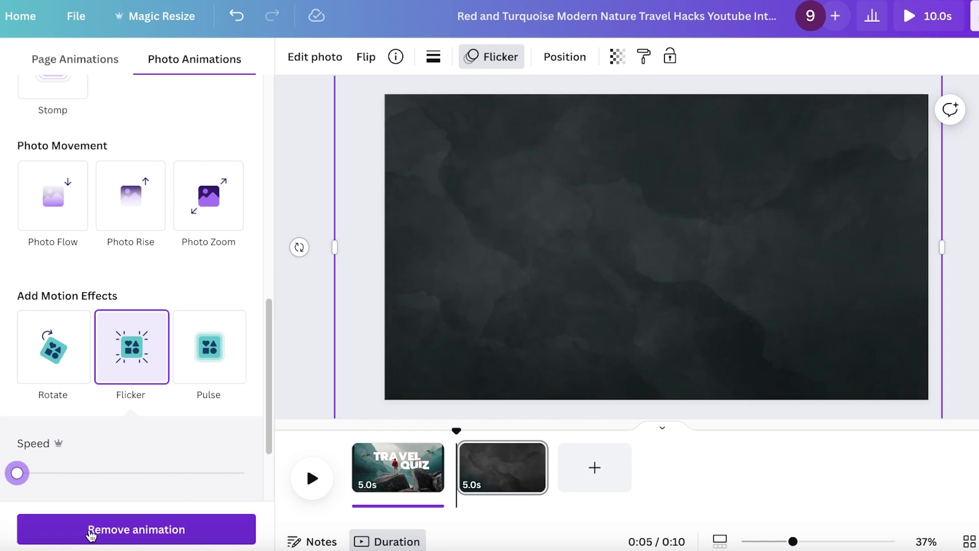
pyautogui.click(306, 343)
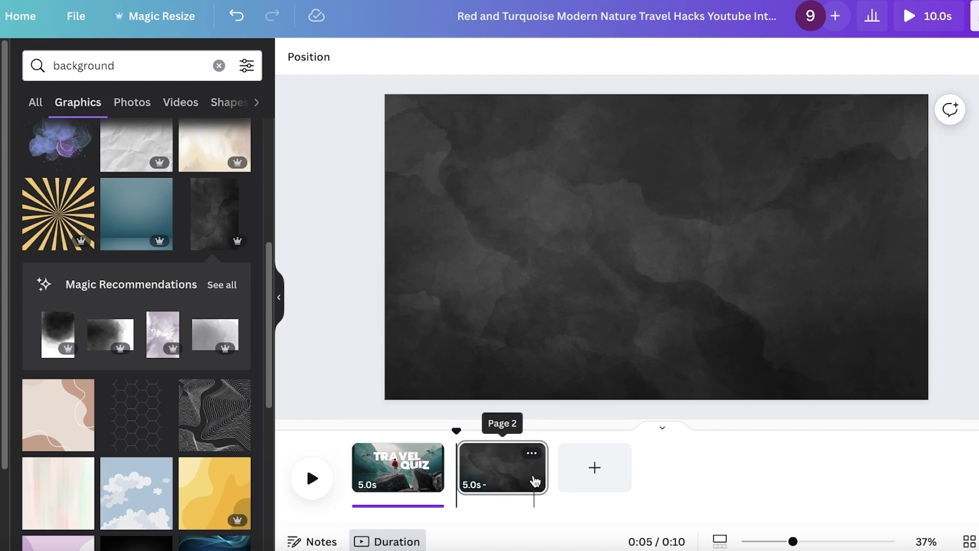
# Step: Extend the second page's duration to 10.0 seconds in the timeline
pyautogui.click(533, 475)
pyautogui.moveTo(540, 468); pyautogui.dragTo(637, 462)
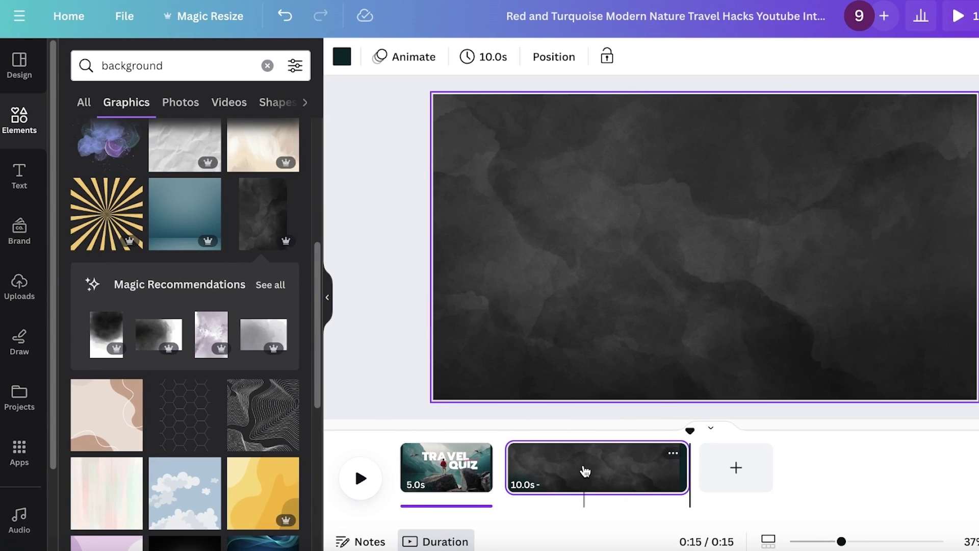
pyautogui.click(18, 175)
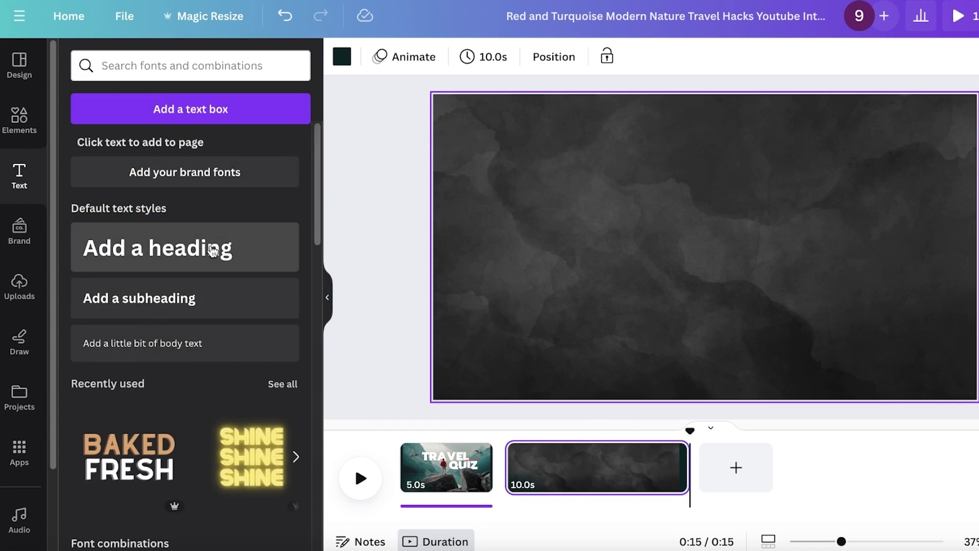
pyautogui.scroll(-3, 204, 257)
pyautogui.scroll(3, 189, 260)
pyautogui.click(176, 240)
pyautogui.press('BackSpace')
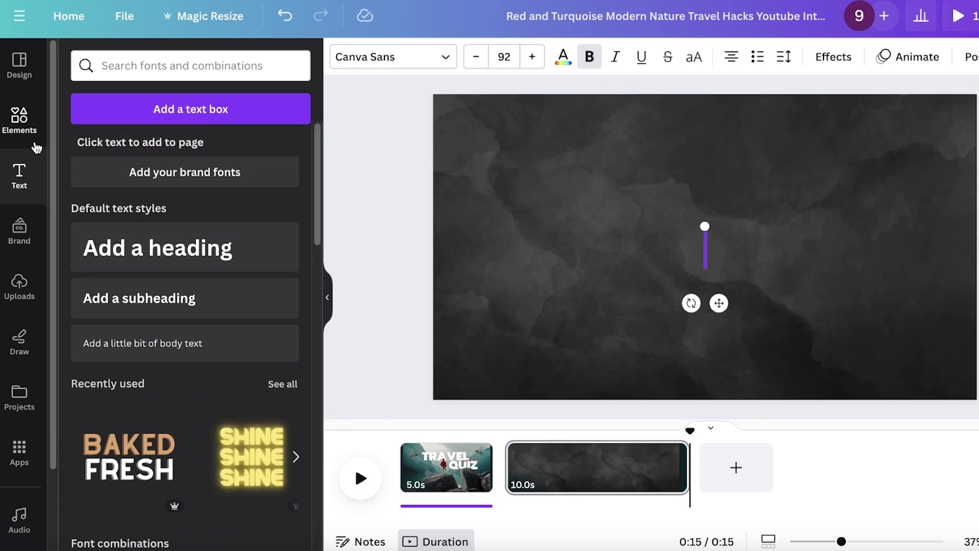
# Step: Add a rounded square from the shapes collection to the second page
pyautogui.click(5, 112)
pyautogui.click(92, 105)
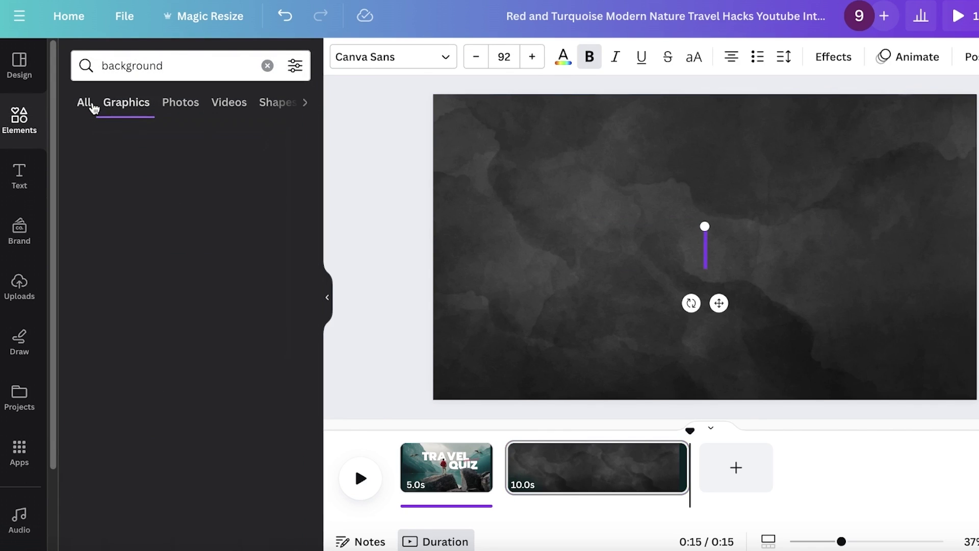
pyautogui.click(23, 124)
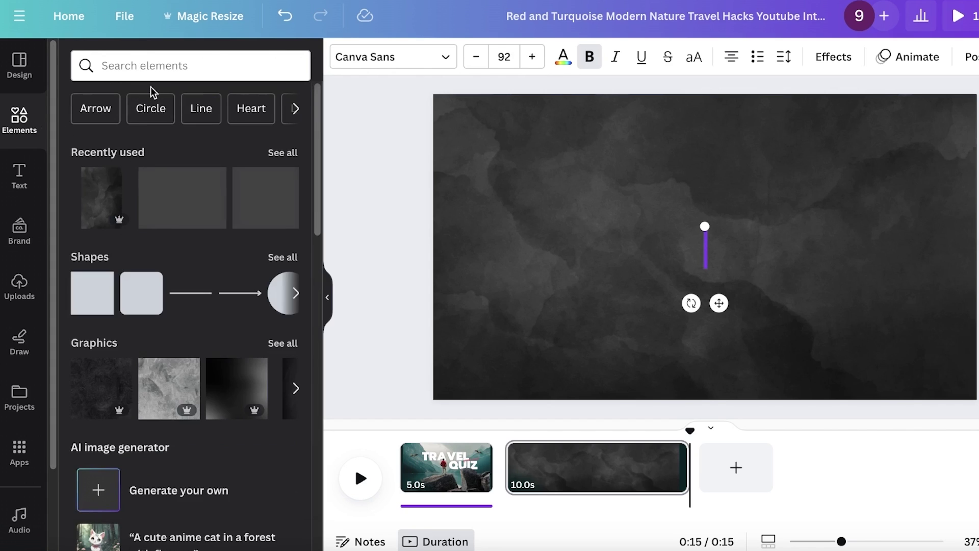
pyautogui.click(295, 258)
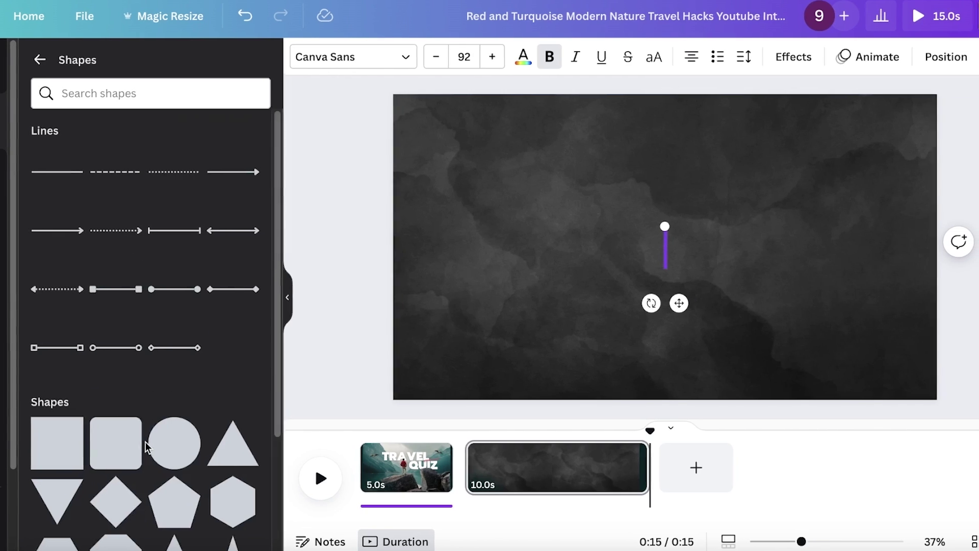
pyautogui.click(123, 436)
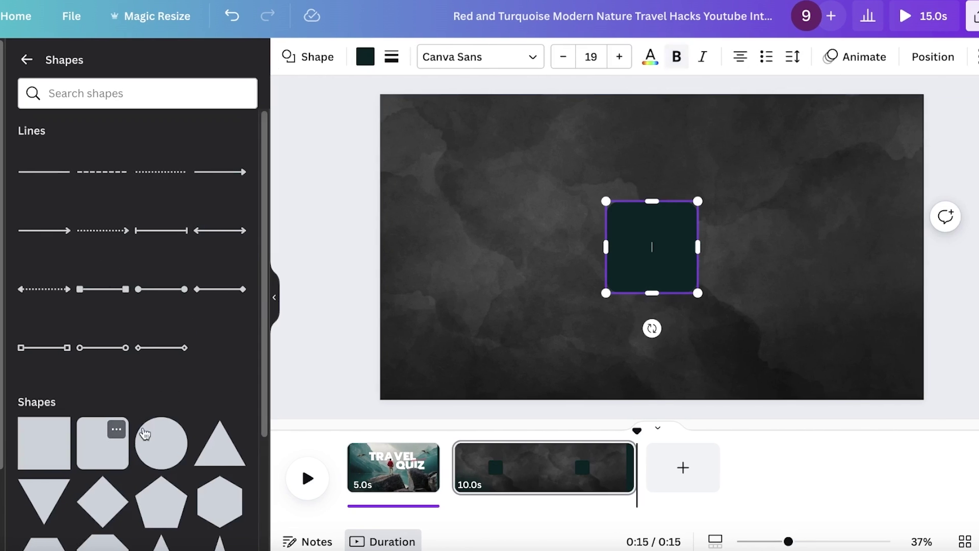
# Step: Stretch the rounded square to the right and reduce its height to form a wide, flat bar
pyautogui.click(686, 245)
pyautogui.moveTo(698, 247); pyautogui.dragTo(886, 233)
pyautogui.moveTo(754, 289); pyautogui.dragTo(754, 252)
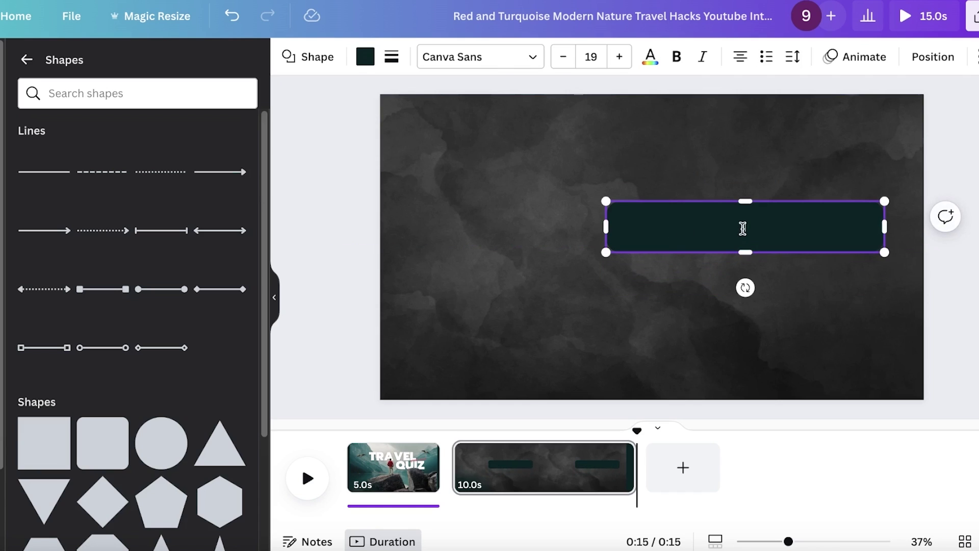
# Step: Narrow the rounded bar and arrange three copies of it in an evenly spaced vertical stack at the page's lower right
pyautogui.moveTo(717, 240); pyautogui.dragTo(745, 228)
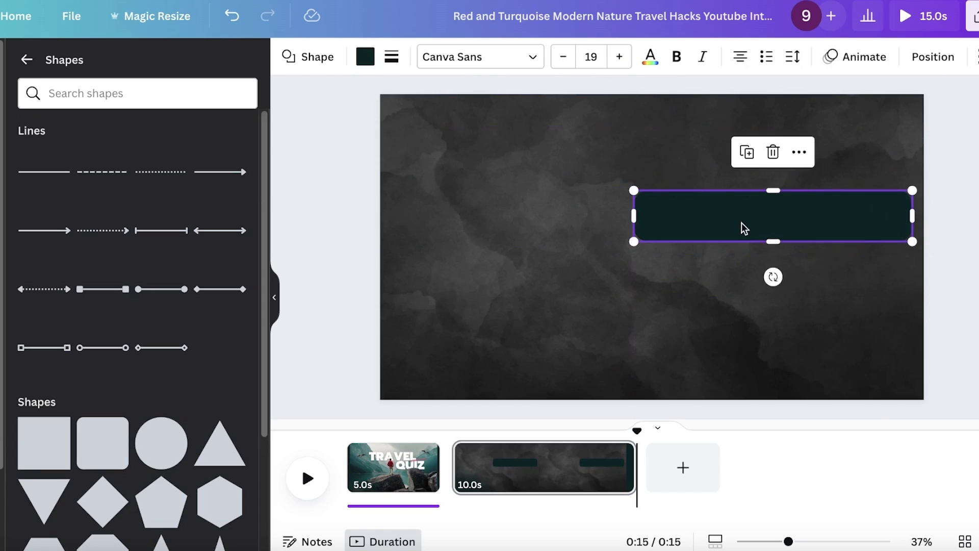
pyautogui.moveTo(907, 220); pyautogui.dragTo(841, 215)
pyautogui.moveTo(775, 213); pyautogui.dragTo(802, 357)
pyautogui.press('Escape')
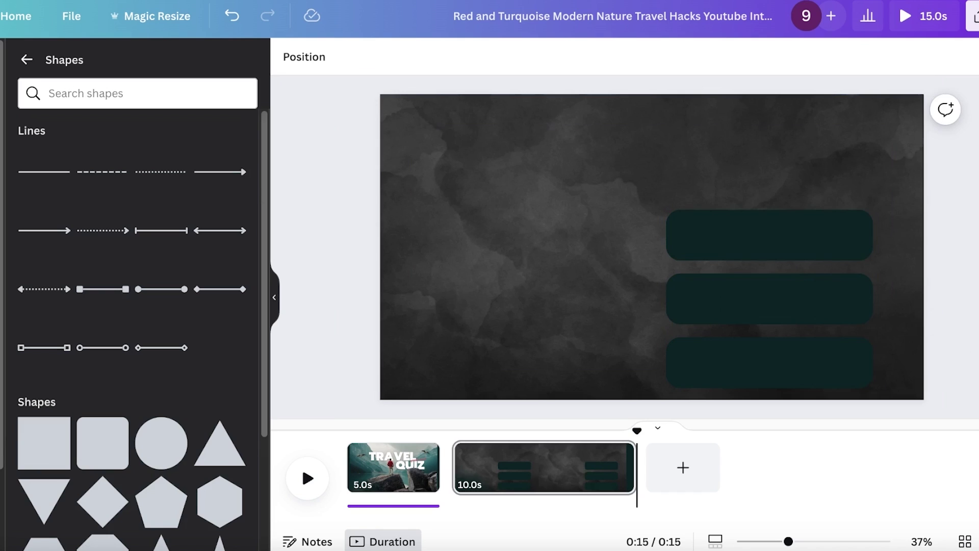
# Step: Change the fill colour of all three stacked rounded bars on the second page to white
pyautogui.click(717, 240)
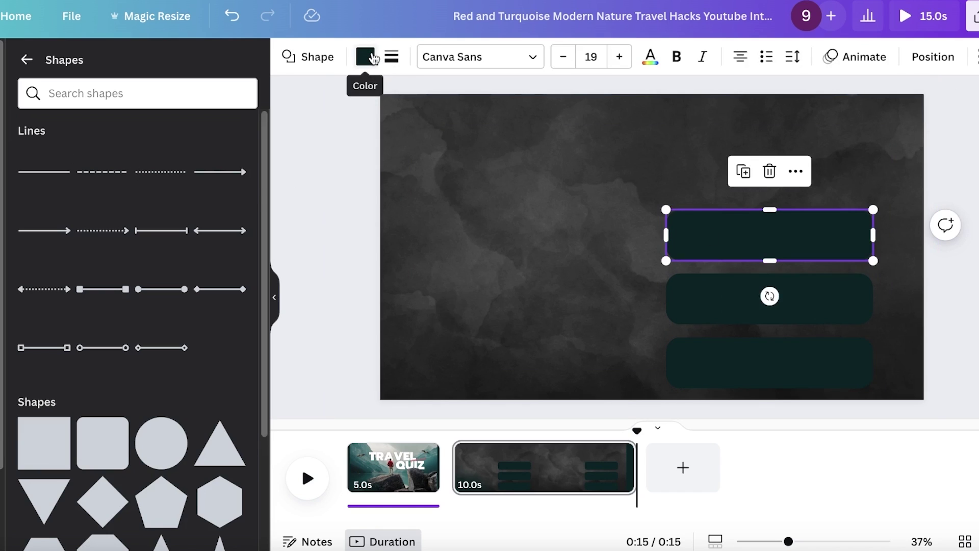
pyautogui.click(365, 56)
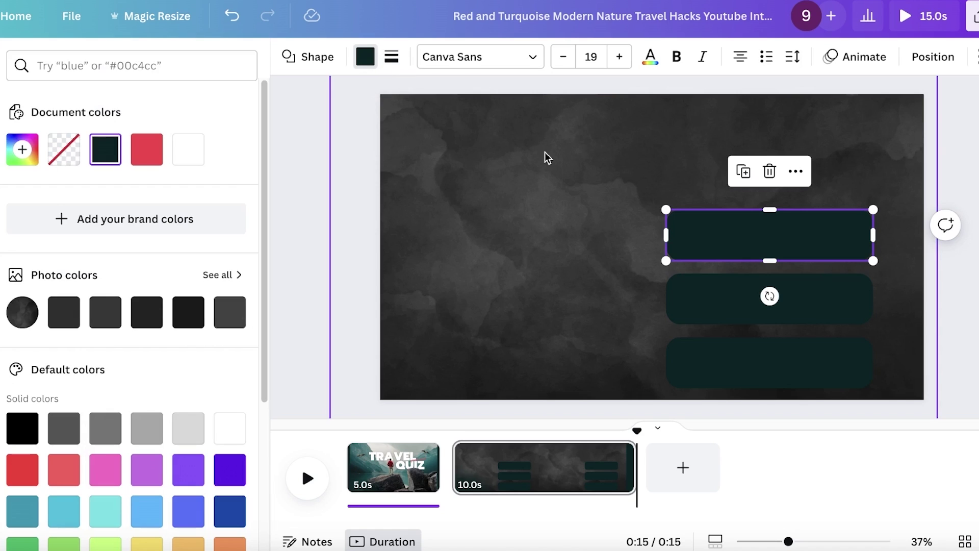
pyautogui.click(626, 323)
pyautogui.click(740, 234)
pyautogui.keyDown('shift'); pyautogui.click(755, 315); pyautogui.keyUp('shift')
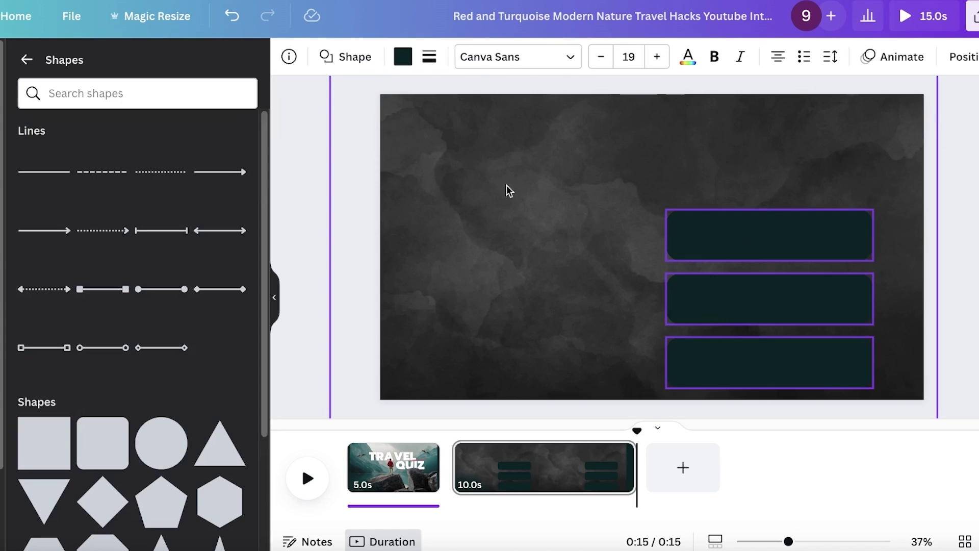
pyautogui.hotkey('ctrl', 'a')
pyautogui.click(403, 56)
pyautogui.scroll(-1, 158, 379)
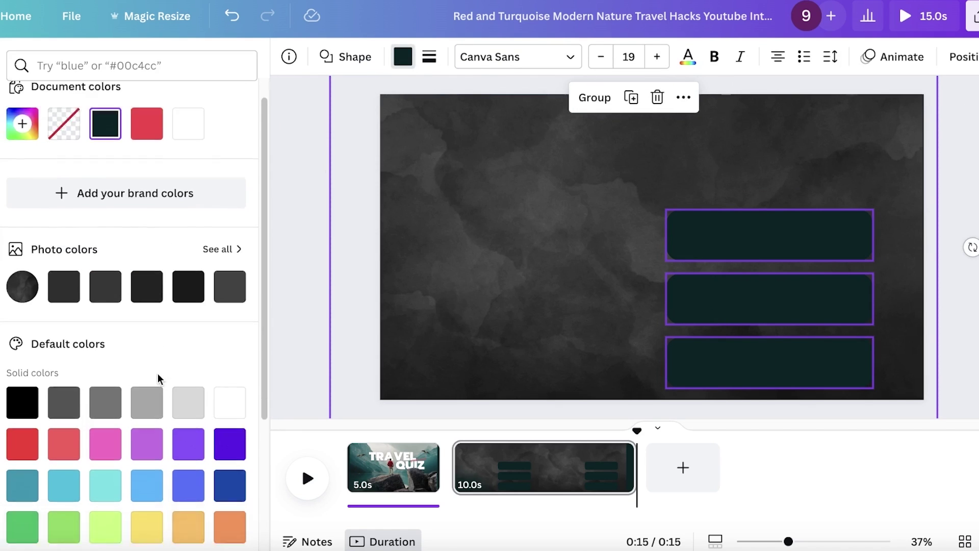
pyautogui.scroll(-3, 158, 378)
pyautogui.click(230, 271)
pyautogui.press('Escape')
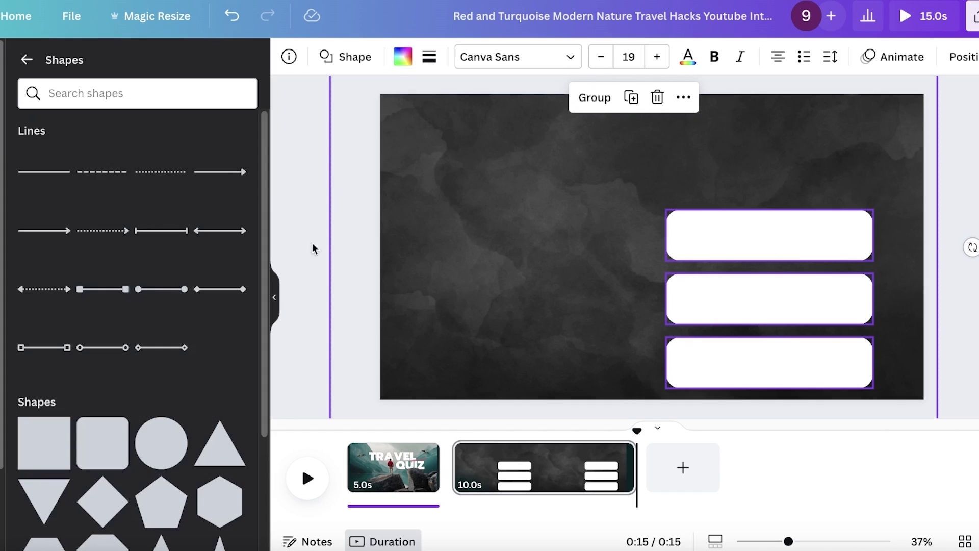
pyautogui.click(325, 229)
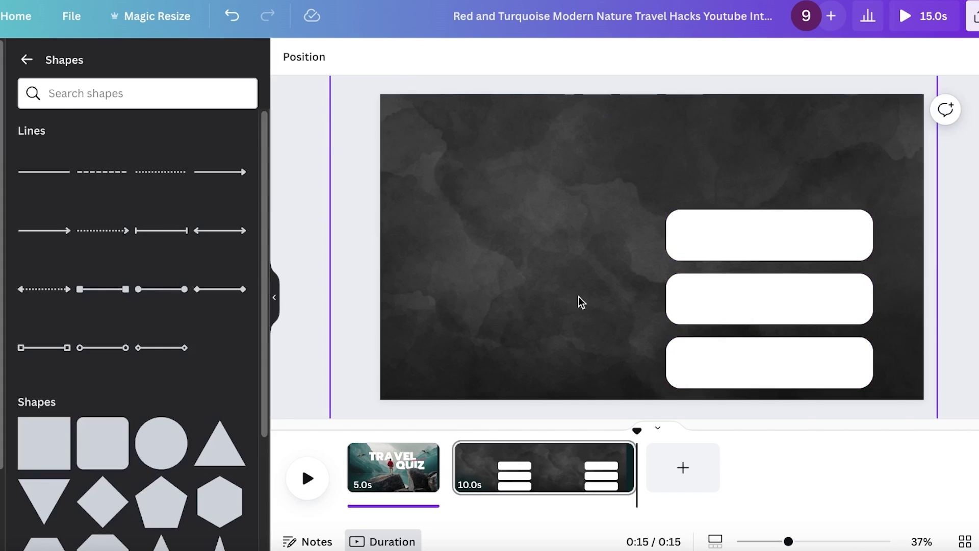
# Step: Place a copy of the lowest white bar at the page's lower left and colour it light green
pyautogui.click(739, 373)
pyautogui.moveTo(739, 374); pyautogui.dragTo(467, 368)
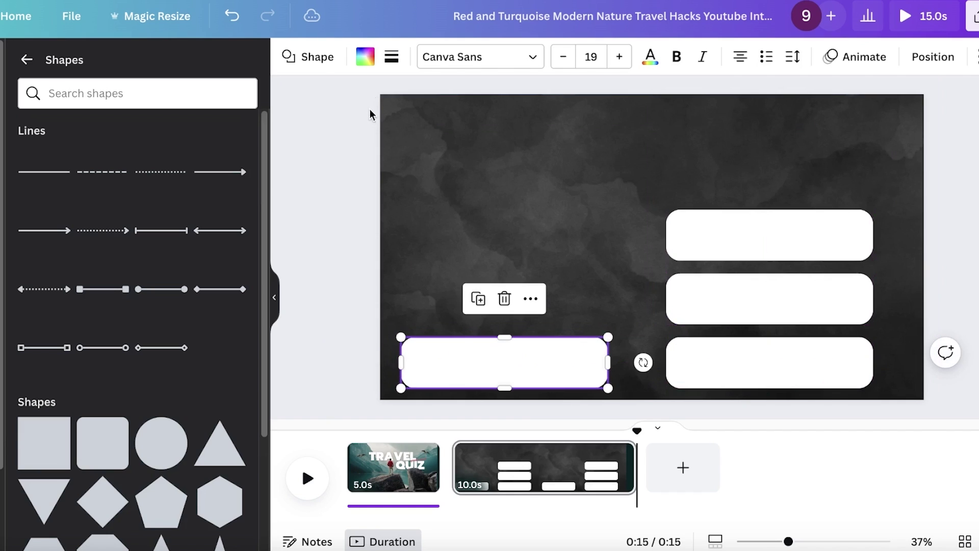
pyautogui.click(366, 57)
pyautogui.click(63, 543)
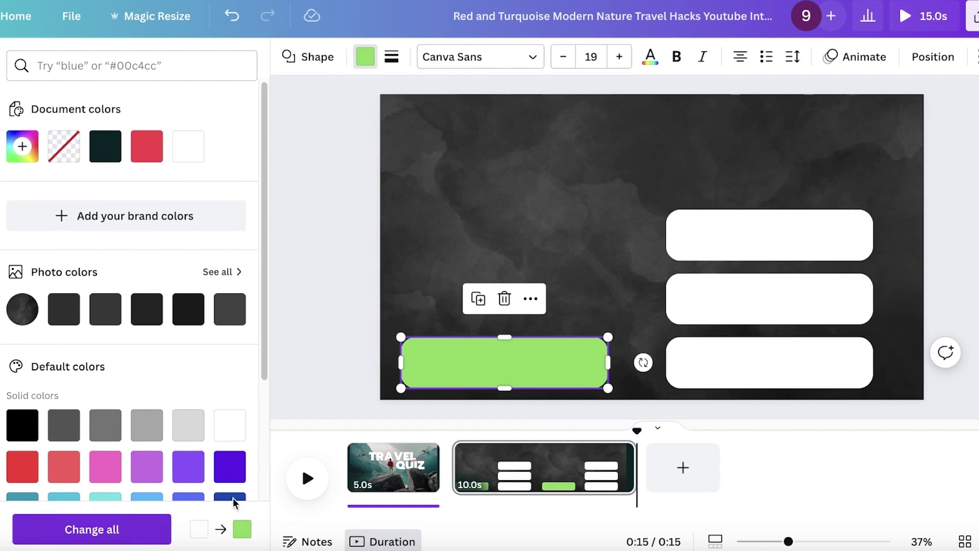
pyautogui.click(313, 280)
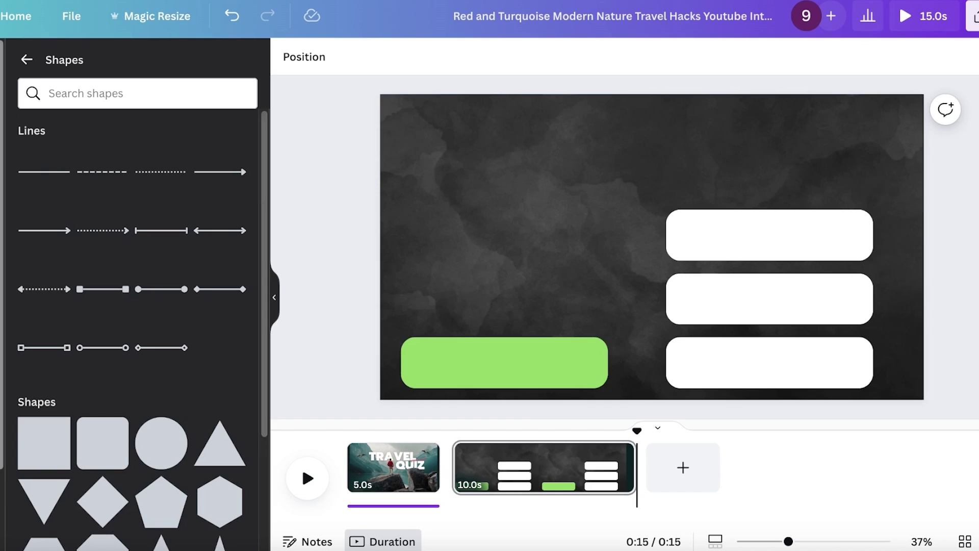
# Step: Add a circle shape, shrink it over the left end of the top white bar and colour it black
pyautogui.click(161, 456)
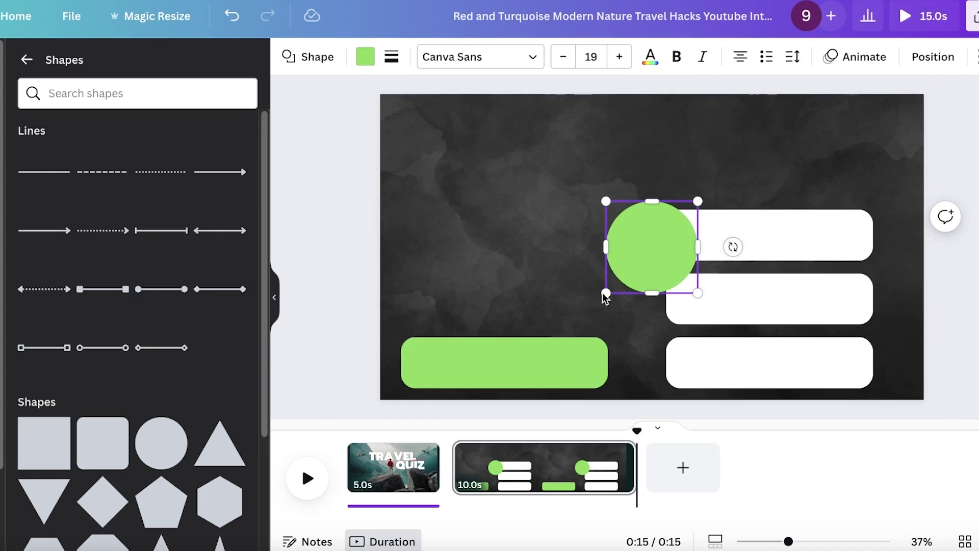
pyautogui.moveTo(605, 295); pyautogui.dragTo(678, 238)
pyautogui.click(365, 57)
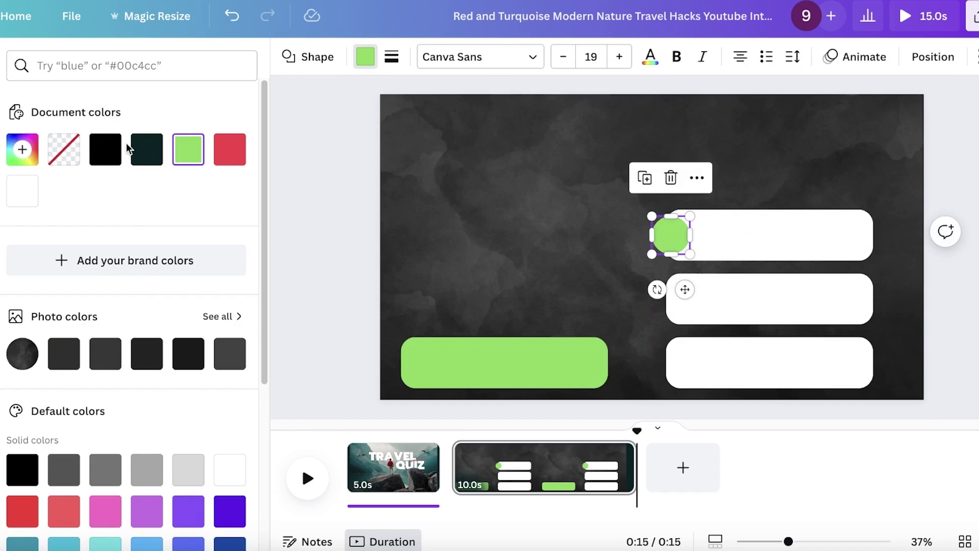
pyautogui.click(109, 148)
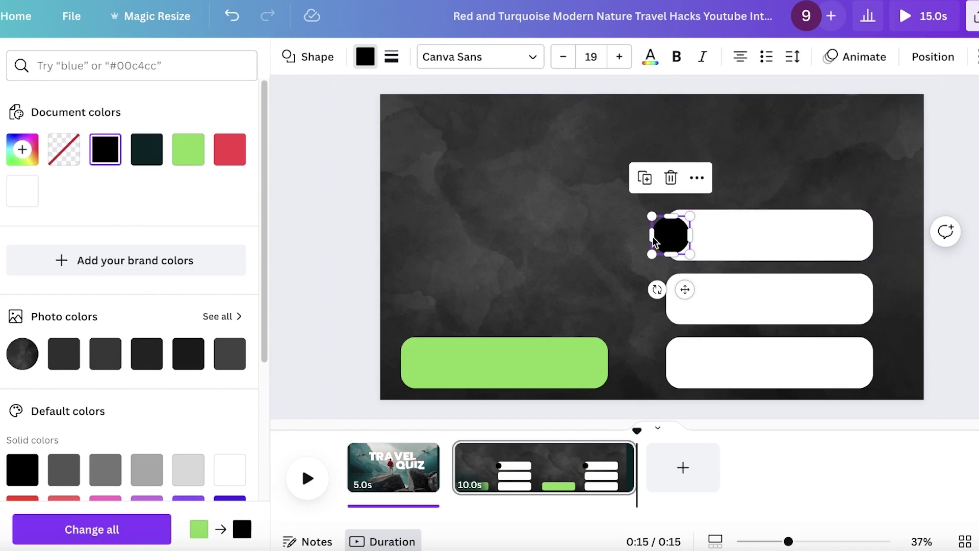
# Step: Enlarge the circle, recolour it with a near-black photo colour and place a copy on the left end of each white bar
pyautogui.scroll(-3, 144, 344)
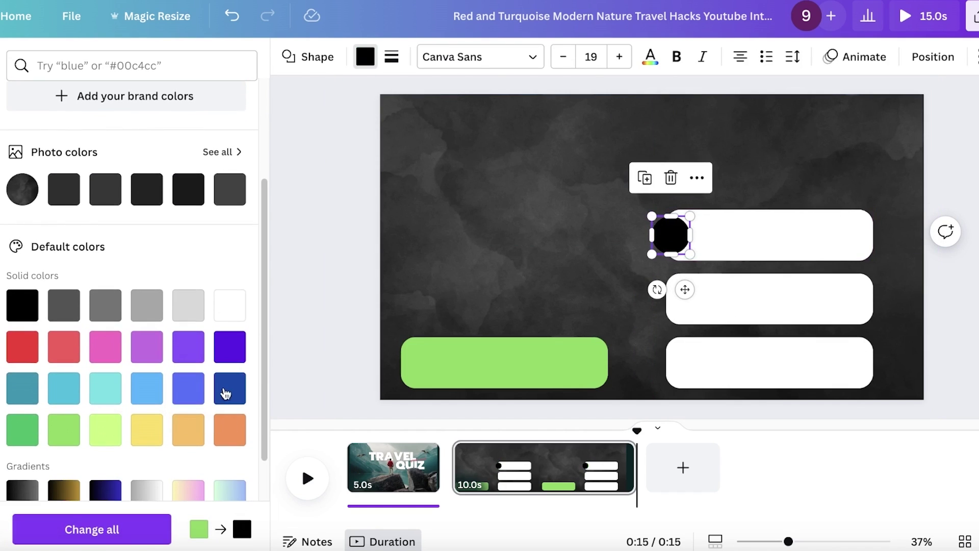
pyautogui.click(229, 388)
pyautogui.moveTo(652, 216); pyautogui.dragTo(660, 363)
pyautogui.click(188, 189)
pyautogui.hotkey('ctrl', 'd')
pyautogui.hotkey('ctrl', 'd')
pyautogui.click(652, 216)
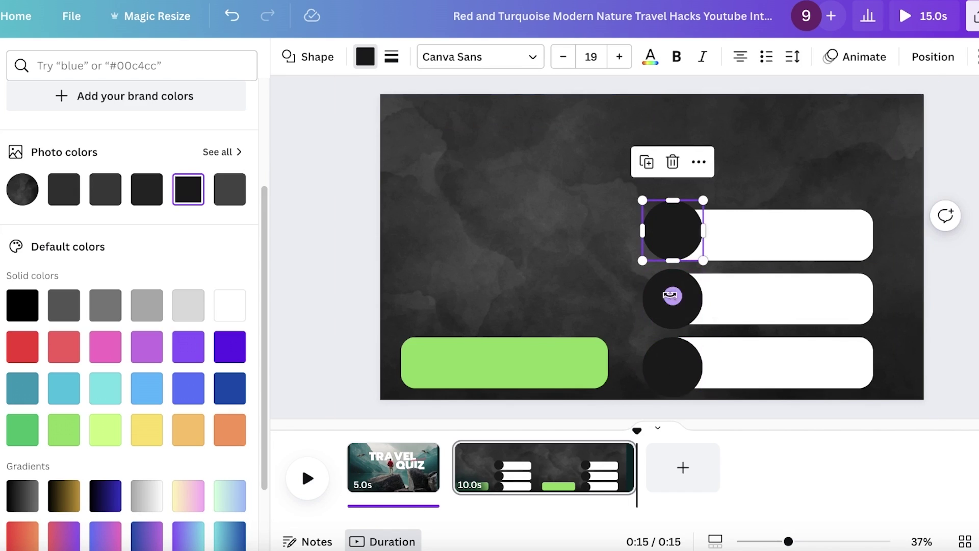
# Step: Add a heading text box containing the letter "a" to the quiz page
pyautogui.click(2, 174)
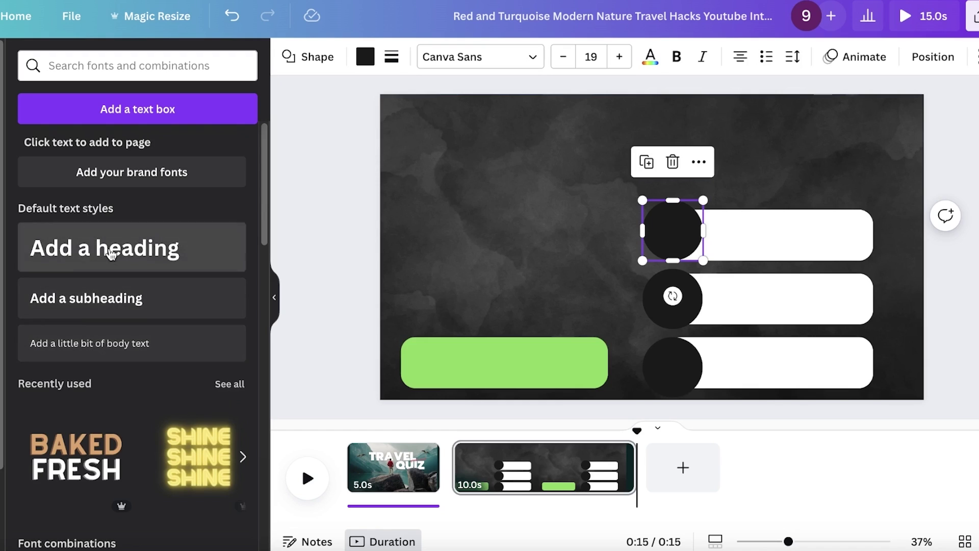
pyautogui.click(105, 247)
pyautogui.write('a')
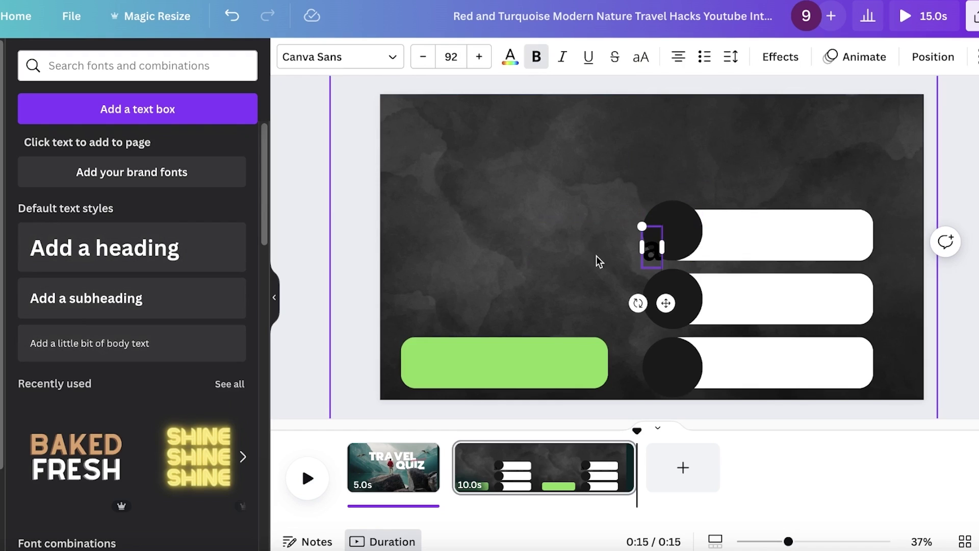
# Step: Set the text colour of the letter "a" to white
pyautogui.click(508, 56)
pyautogui.click(238, 469)
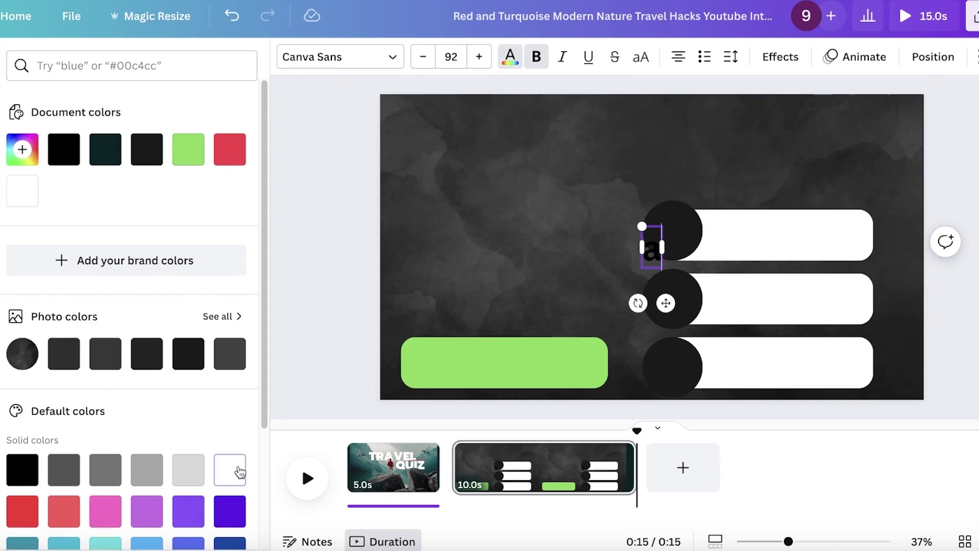
pyautogui.click(495, 211)
pyautogui.click(646, 257)
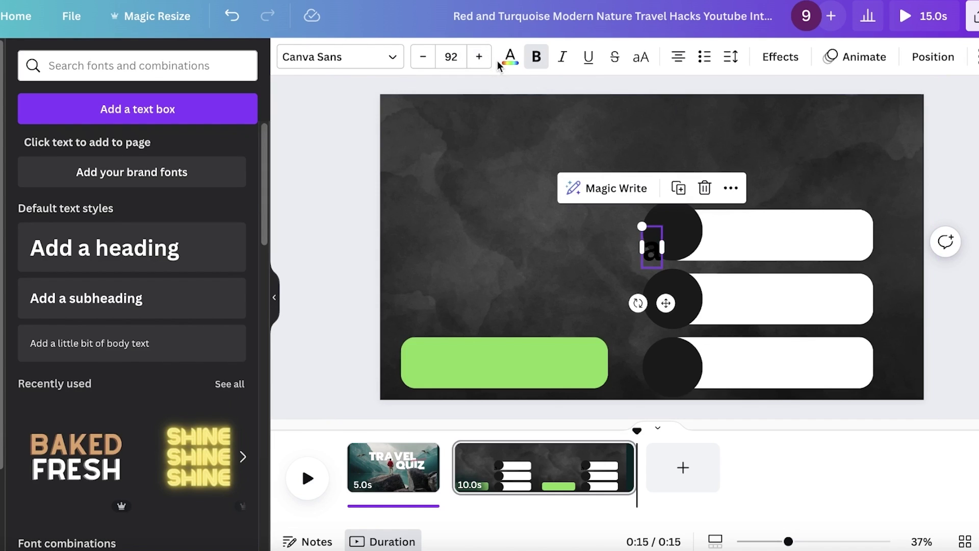
pyautogui.click(510, 56)
pyautogui.click(229, 469)
pyautogui.click(581, 279)
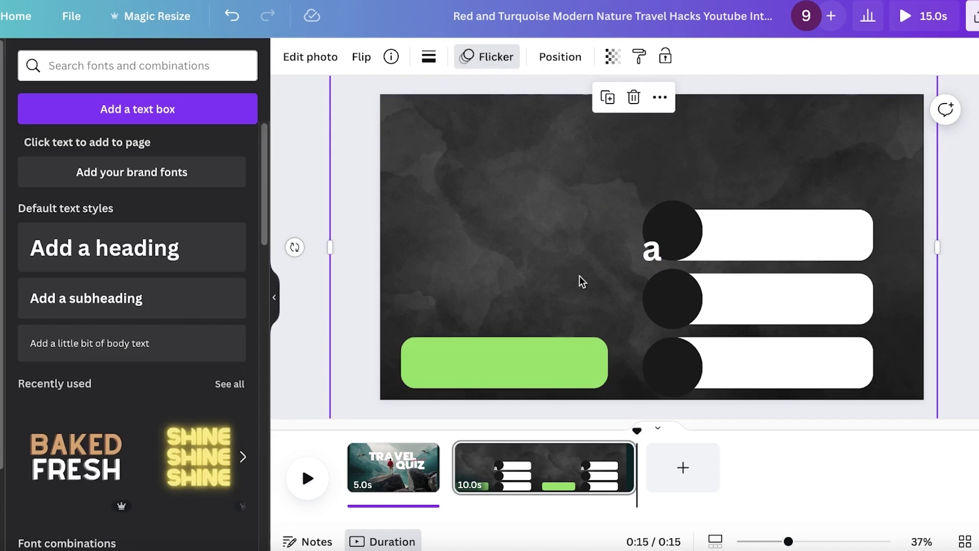
# Step: Centre the white letter on the top circle and add copies reading "b" and "c" on the two circles below
pyautogui.moveTo(654, 257); pyautogui.dragTo(672, 369)
pyautogui.doubleClick(671, 368)
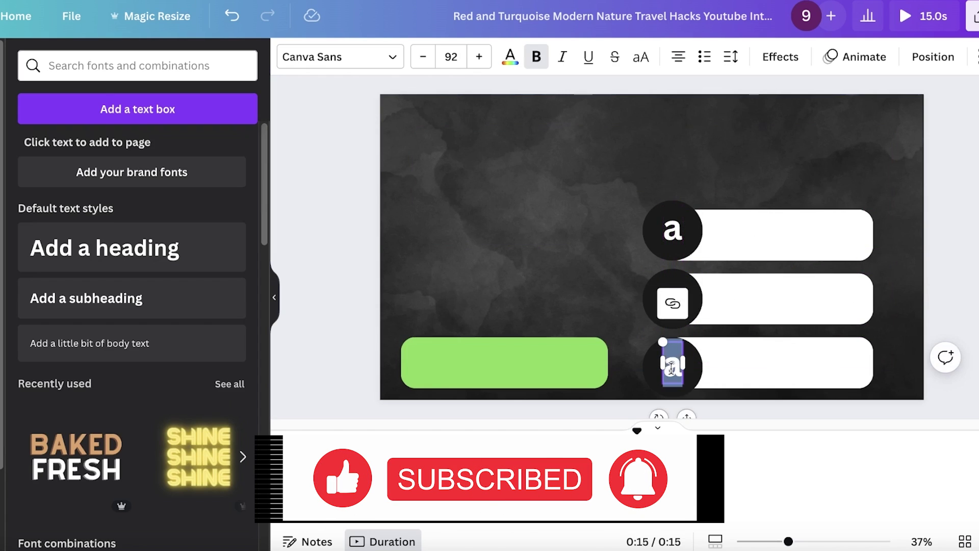
pyautogui.write('c')
pyautogui.doubleClick(672, 298)
pyautogui.write('b')
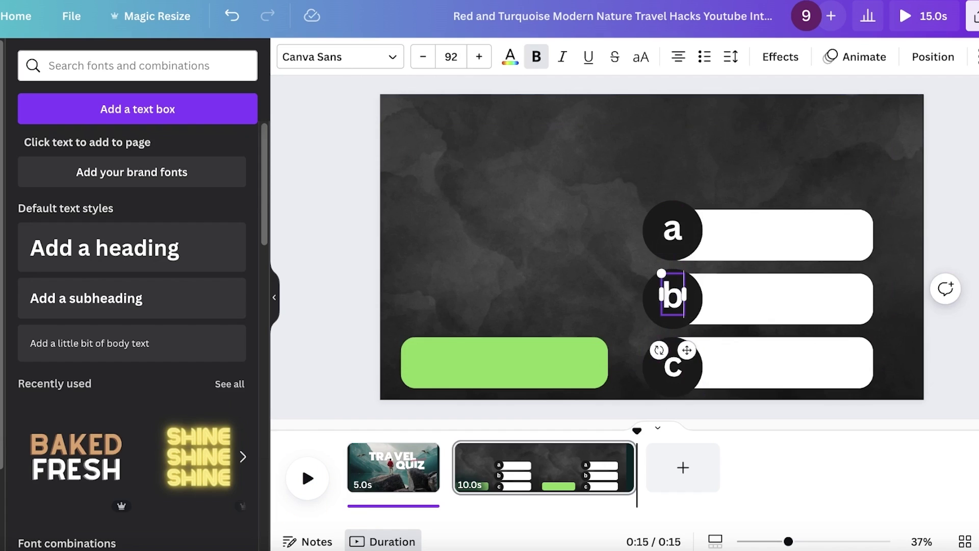
pyautogui.click(567, 265)
# Step: Search the elements library for "timer" and show all matching graphics
pyautogui.click(2, 117)
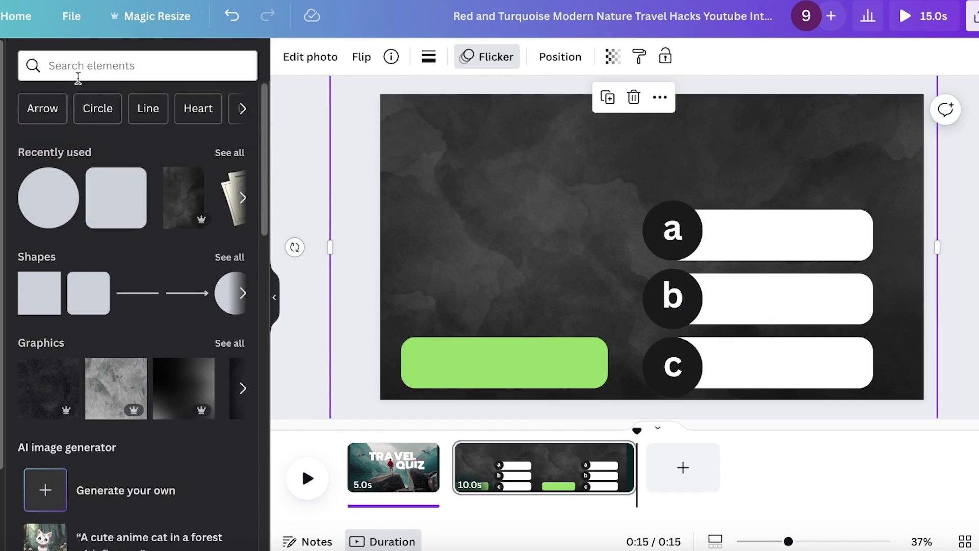
pyautogui.click(78, 77)
pyautogui.write('r')
pyautogui.press('BackSpace')
pyautogui.write('timer')
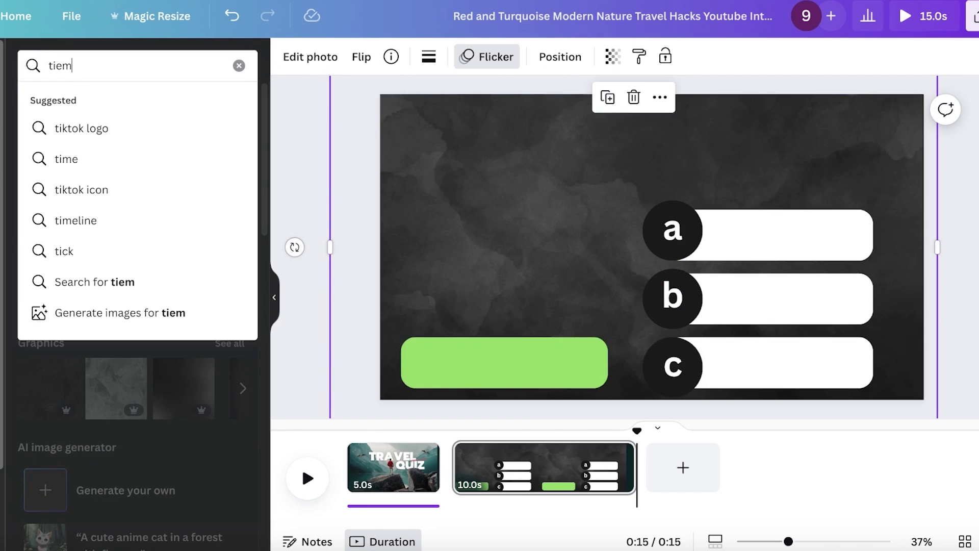
pyautogui.press('Return')
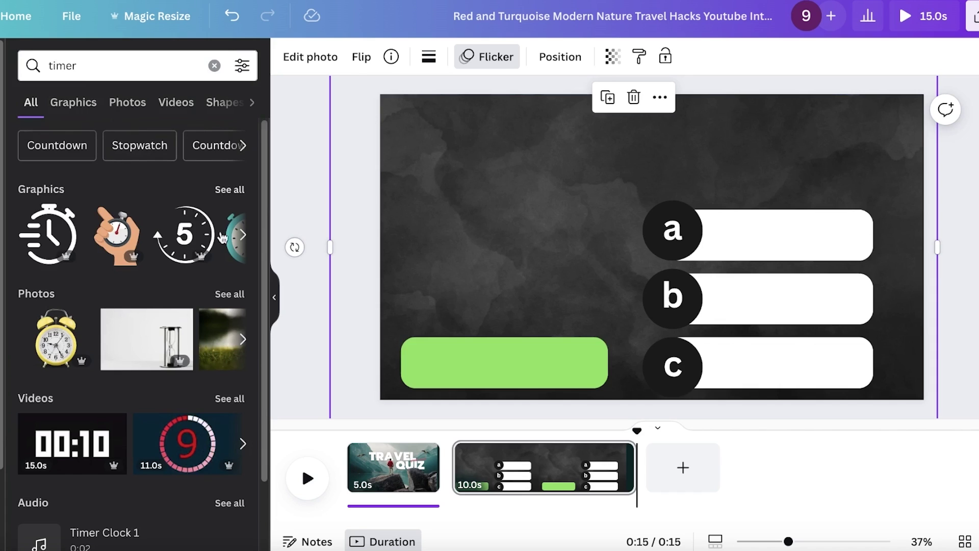
pyautogui.click(228, 190)
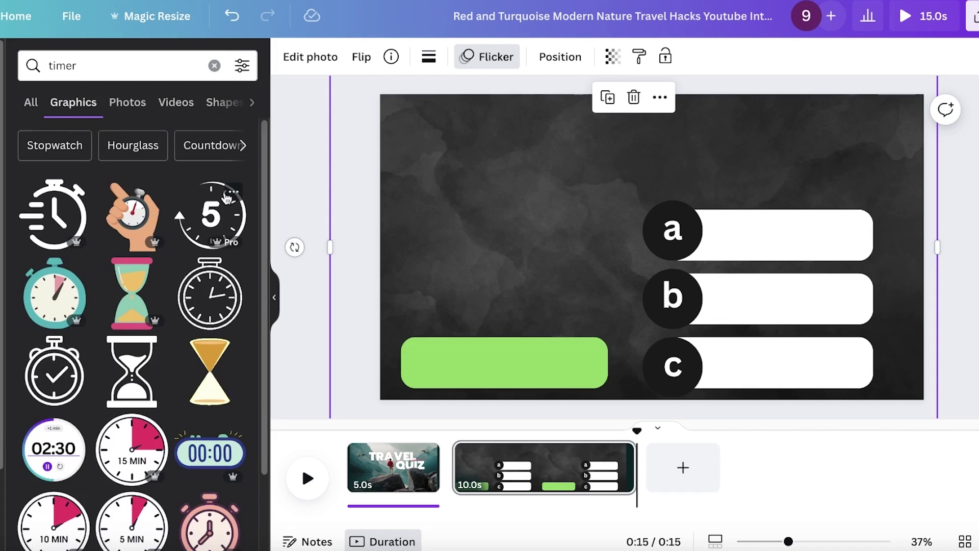
# Step: Try the segmented ring timer graphic above the green bar and delete it
pyautogui.scroll(-3, 116, 296)
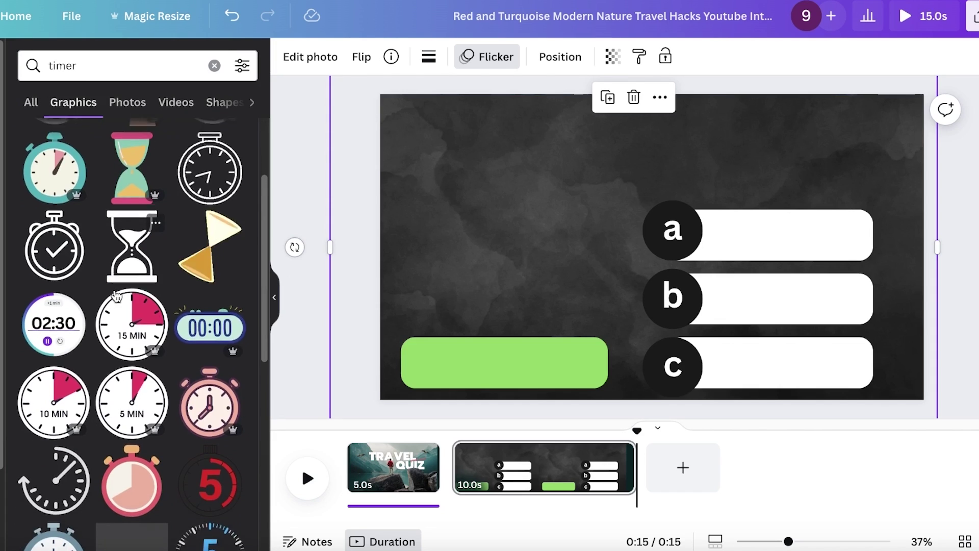
pyautogui.scroll(-5, 116, 296)
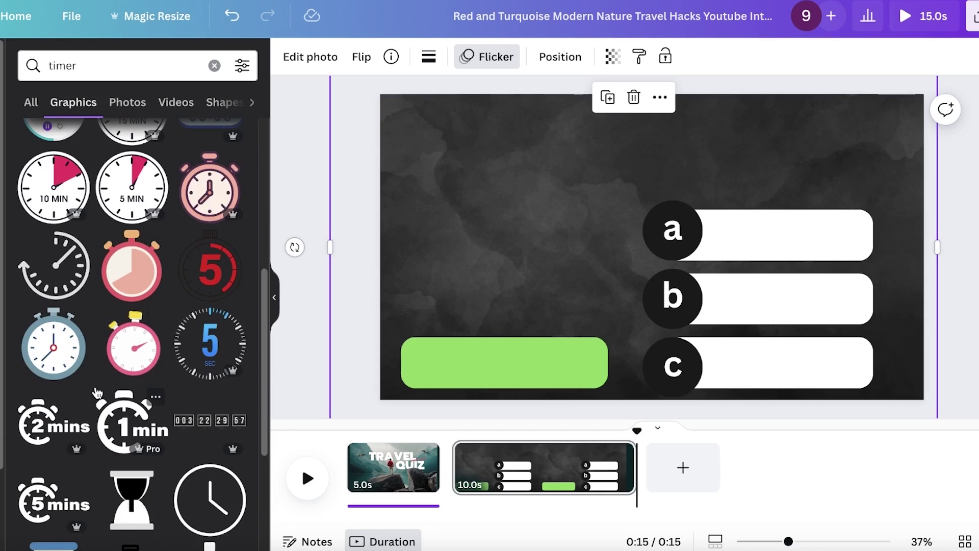
pyautogui.scroll(-5, 129, 355)
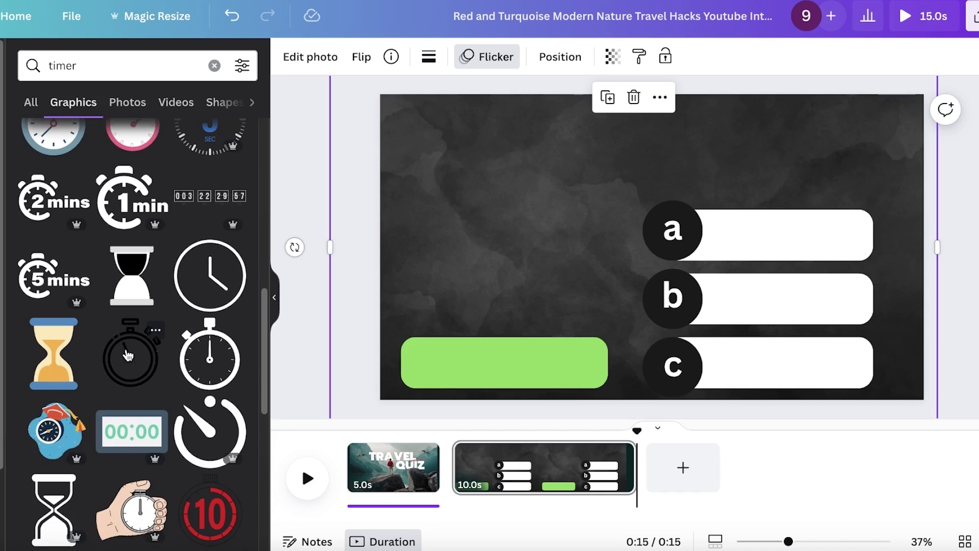
pyautogui.scroll(-1, 459, 350)
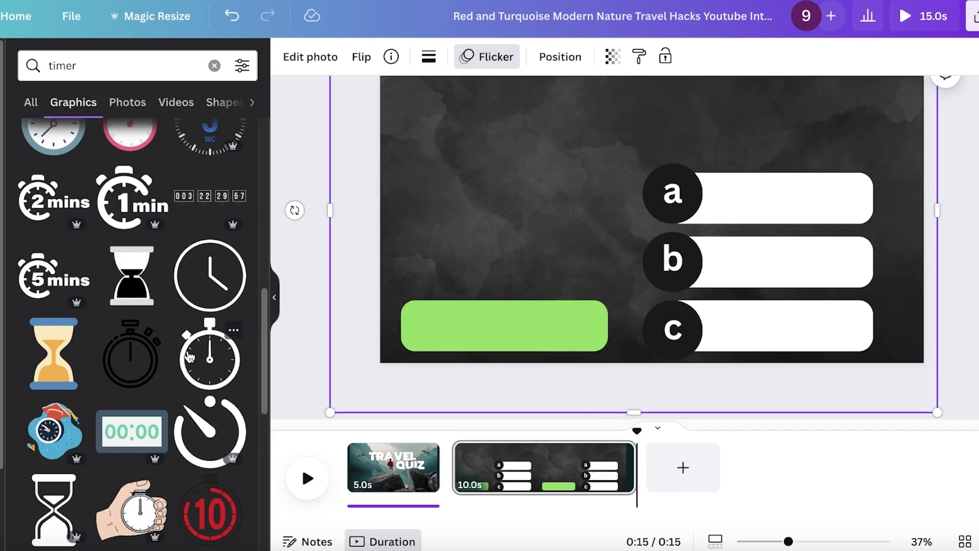
pyautogui.scroll(-4, 152, 368)
pyautogui.moveTo(603, 262); pyautogui.dragTo(476, 247)
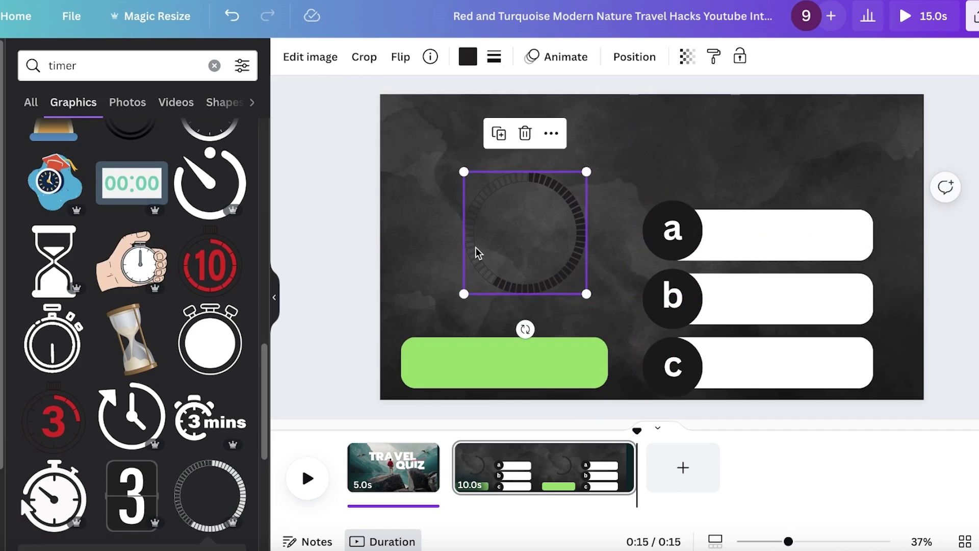
pyautogui.press('Delete')
# Step: Add the black outlined stopwatch graphic, shrink it and place it in the page's upper right corner
pyautogui.scroll(-7, 168, 319)
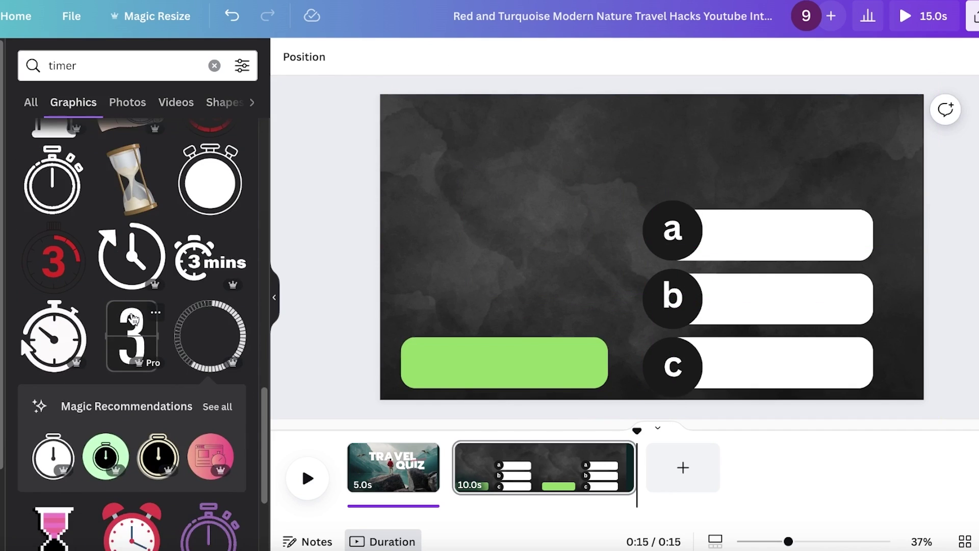
pyautogui.moveTo(211, 395)
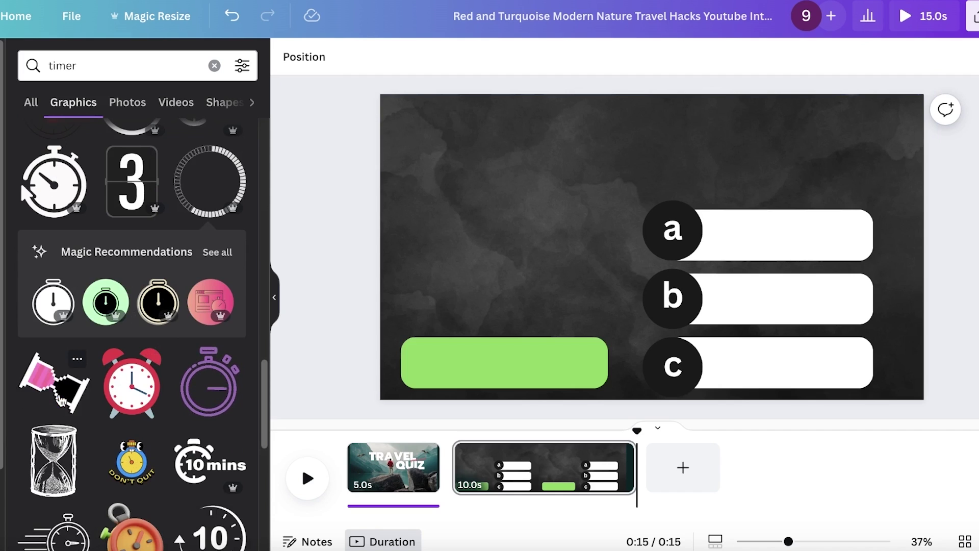
pyautogui.scroll(5, 180, 295)
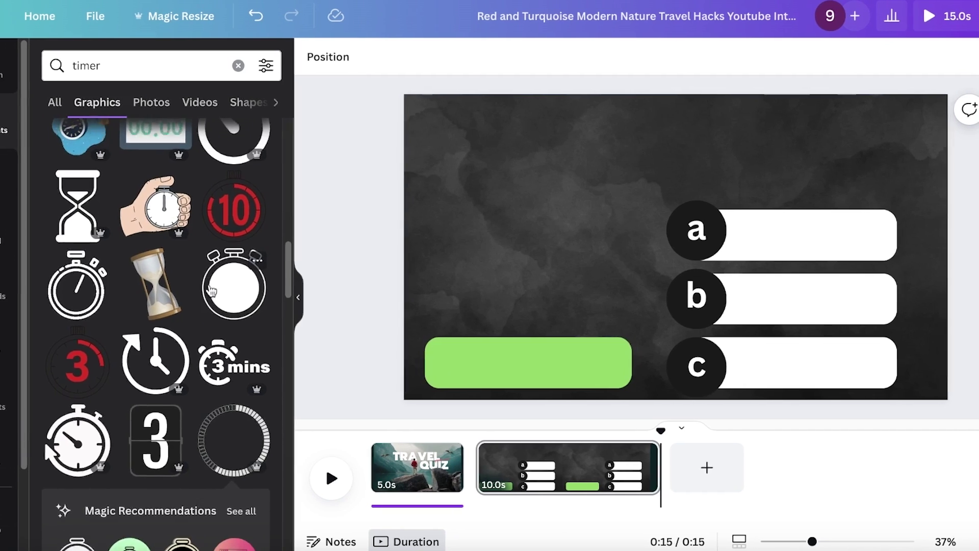
pyautogui.scroll(3, 107, 312)
pyautogui.click(184, 390)
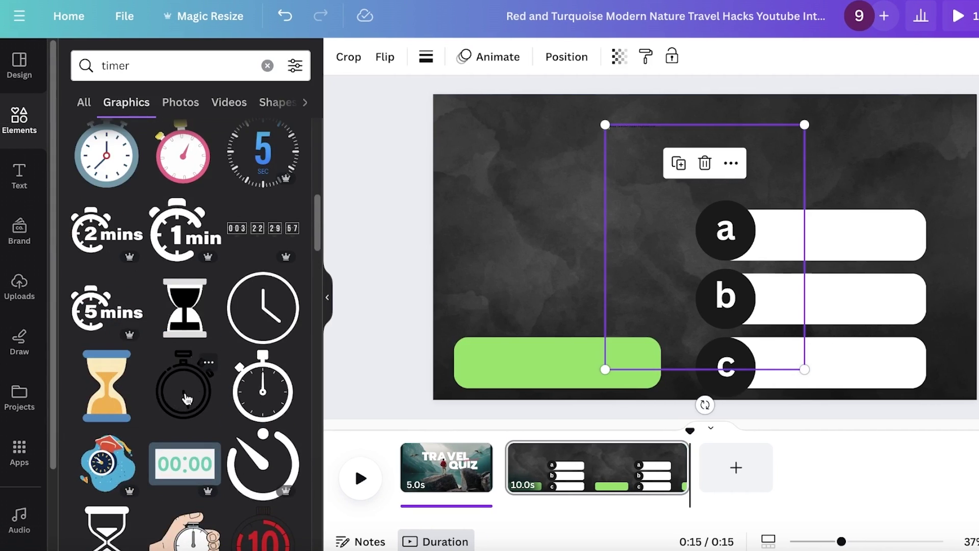
pyautogui.moveTo(928, 179); pyautogui.dragTo(943, 145)
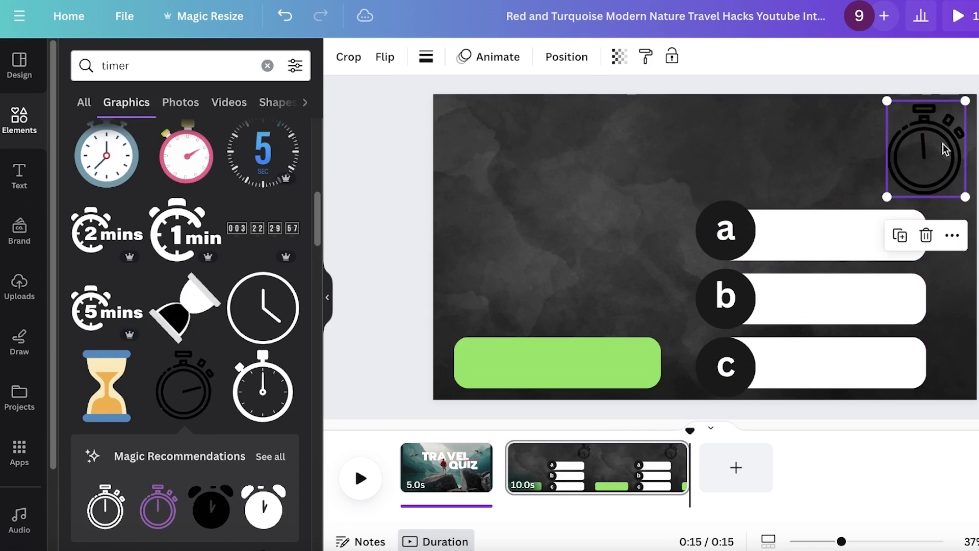
# Step: Add a heading text box, move it to the question page's upper area and widen it to a single line
pyautogui.click(15, 123)
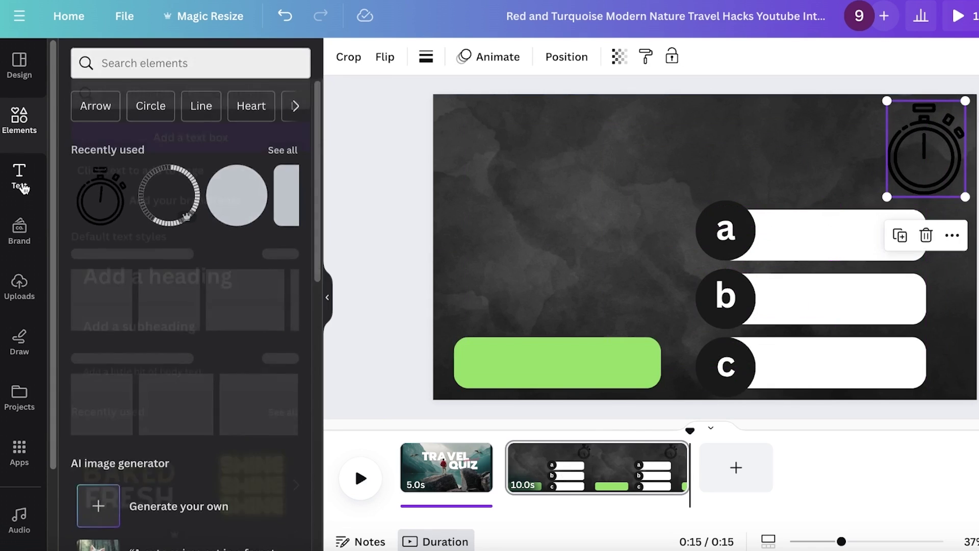
pyautogui.click(19, 178)
pyautogui.click(165, 258)
pyautogui.click(822, 175)
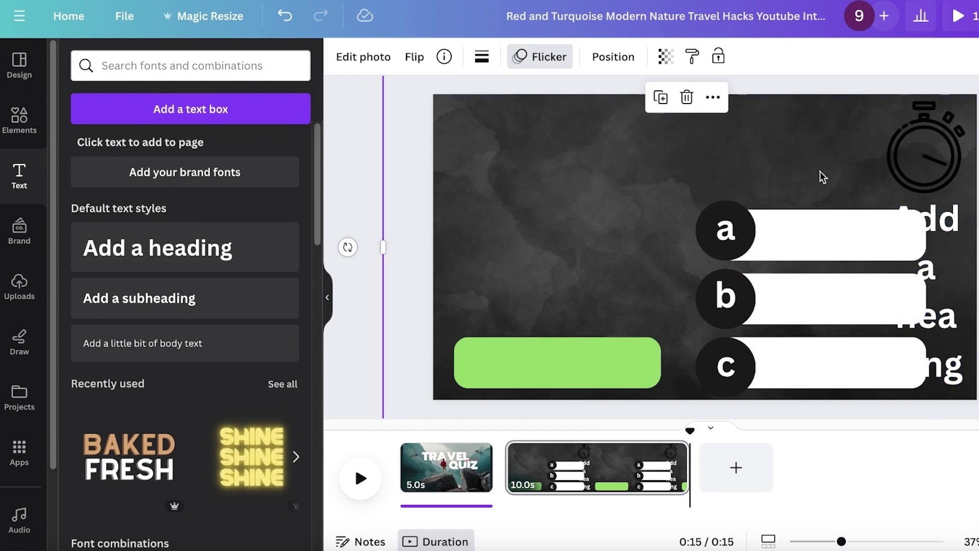
pyautogui.click(955, 222)
pyautogui.moveTo(955, 222); pyautogui.dragTo(632, 127)
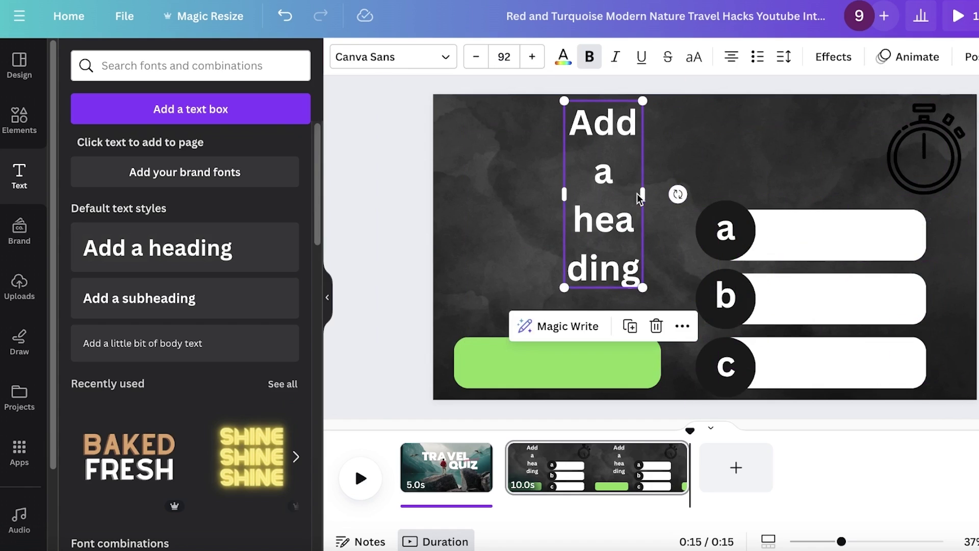
pyautogui.moveTo(645, 194); pyautogui.dragTo(931, 205)
# Step: Change the heading to "What is the capital of France?" and fit it on one line beside the stopwatch at size 76.6
pyautogui.doubleClick(731, 130)
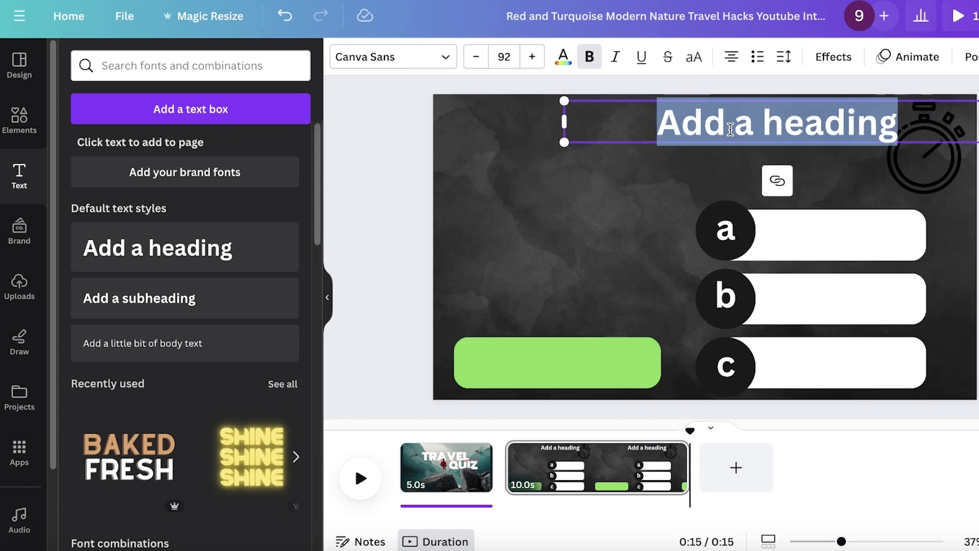
pyautogui.write('What is the')
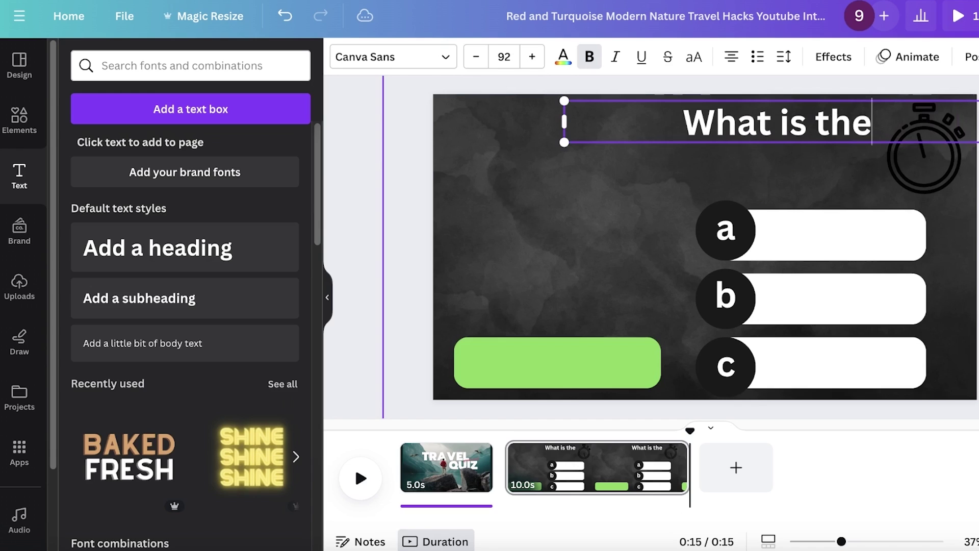
pyautogui.write(' capital of')
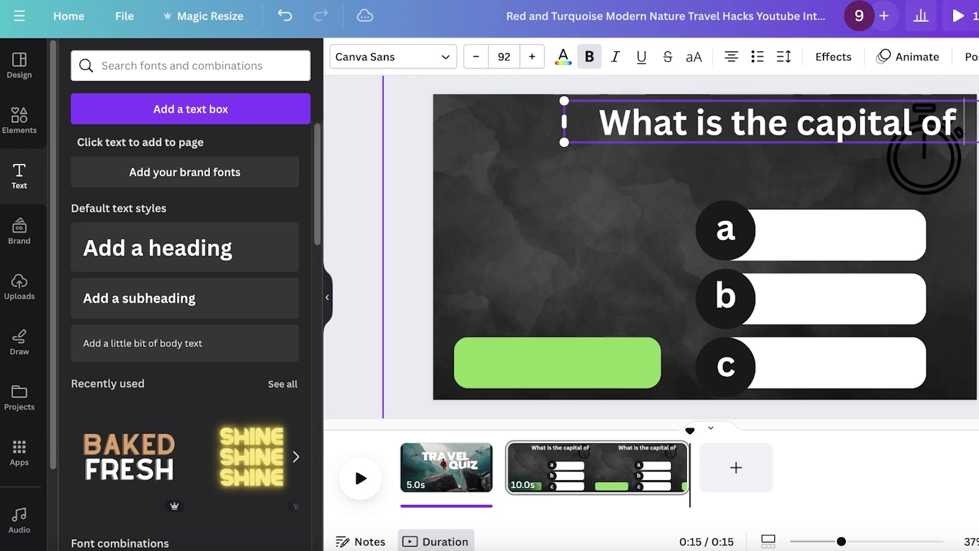
pyautogui.write(' Frame')
pyautogui.press('BackSpace')
pyautogui.press('BackSpace')
pyautogui.write('ne')
pyautogui.press('BackSpace')
pyautogui.press('BackSpace')
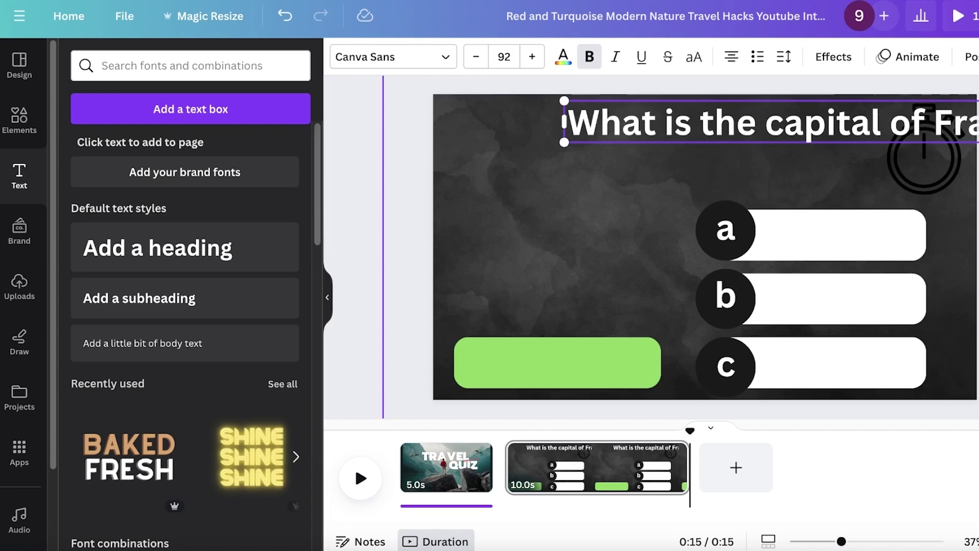
pyautogui.write('nce?')
pyautogui.click(505, 166)
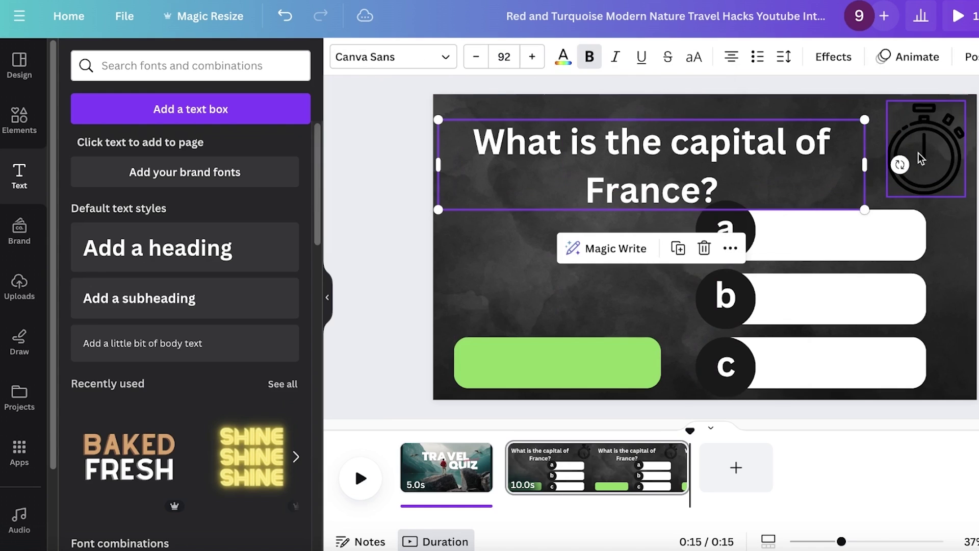
pyautogui.moveTo(866, 165); pyautogui.dragTo(888, 150)
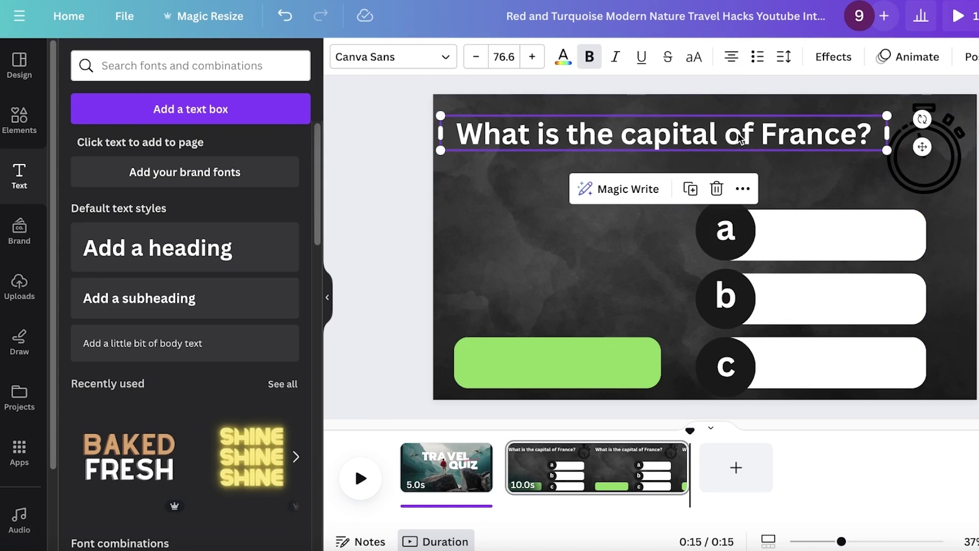
# Step: Duplicate the question text below the original and change the copy to "Paris"
pyautogui.moveTo(740, 138); pyautogui.dragTo(593, 232)
pyautogui.hotkey('ctrl', 'd')
pyautogui.doubleClick(593, 232)
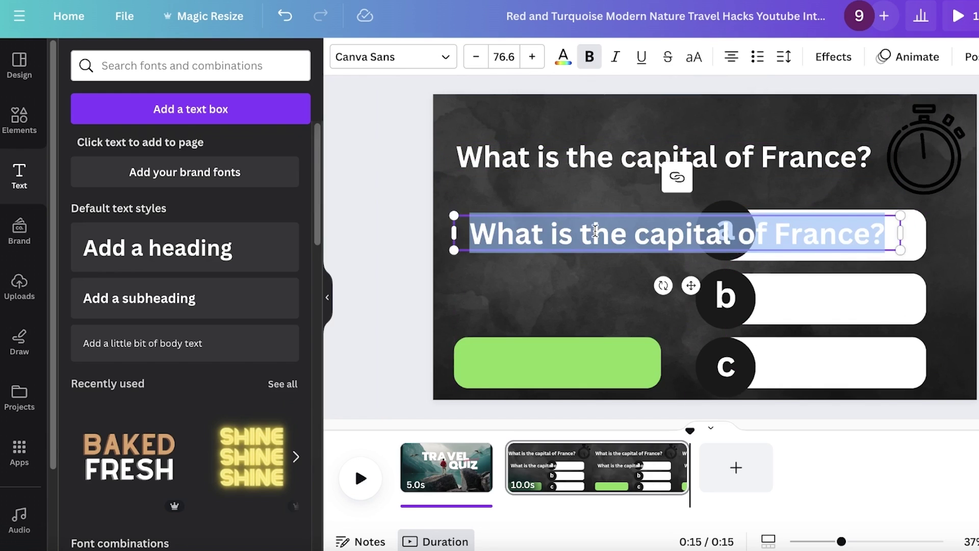
pyautogui.write('Paris')
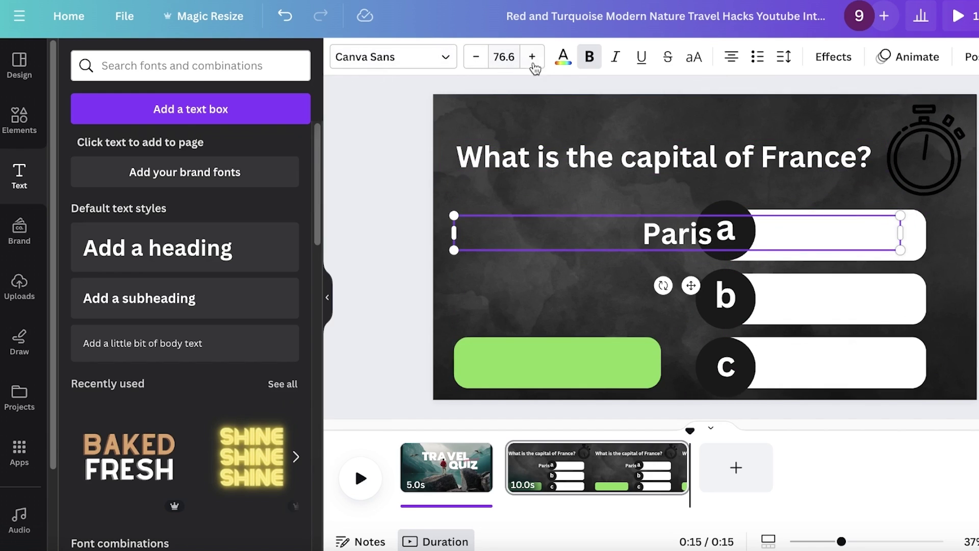
# Step: Change the "Paris" text colour to black
pyautogui.click(558, 62)
pyautogui.click(117, 149)
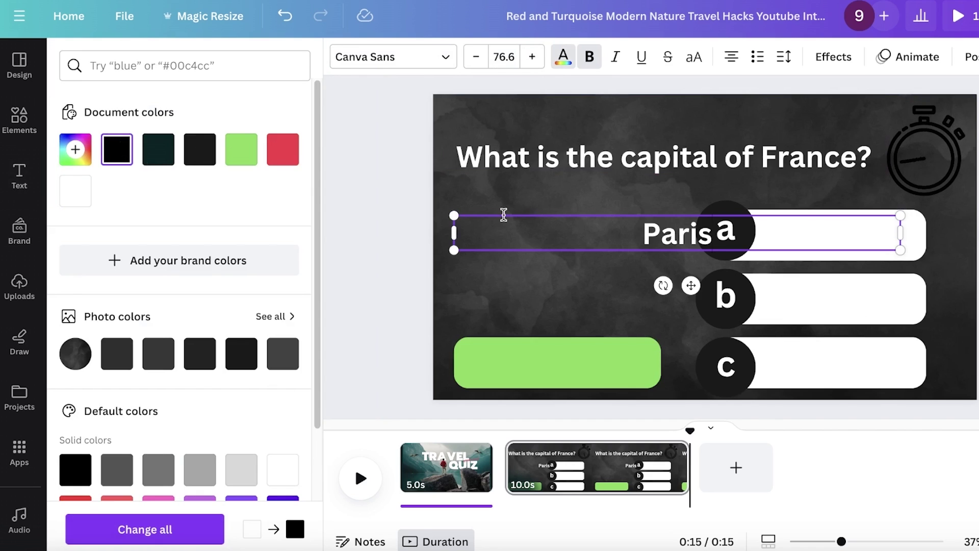
pyautogui.click(623, 203)
pyautogui.click(699, 244)
pyautogui.click(563, 56)
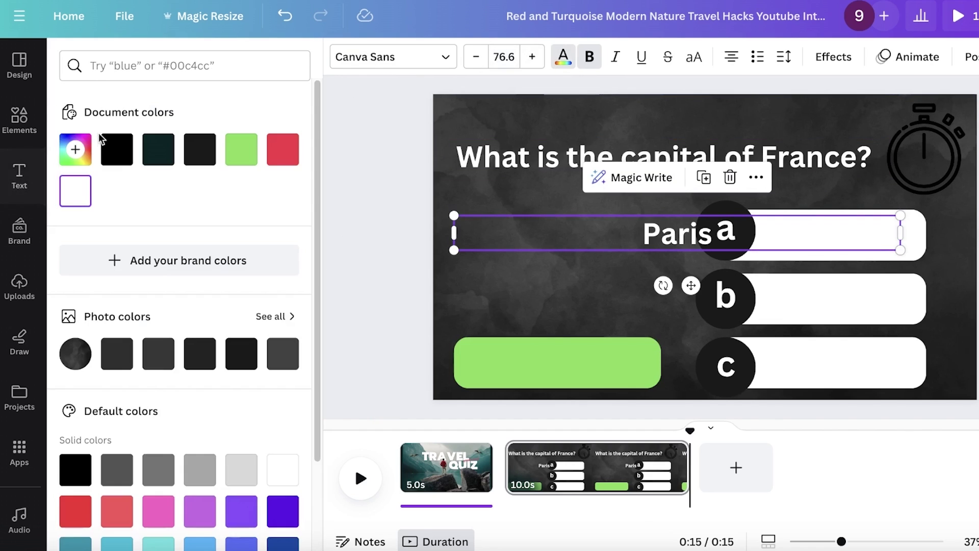
pyautogui.click(124, 155)
# Step: Narrow the "Paris" text box, place it on answer box a and put copies on boxes b and c
pyautogui.moveTo(453, 233); pyautogui.dragTo(757, 232)
pyautogui.moveTo(816, 247); pyautogui.dragTo(805, 363)
pyautogui.hotkey('ctrl', 'd')
pyautogui.hotkey('ctrl', 'd')
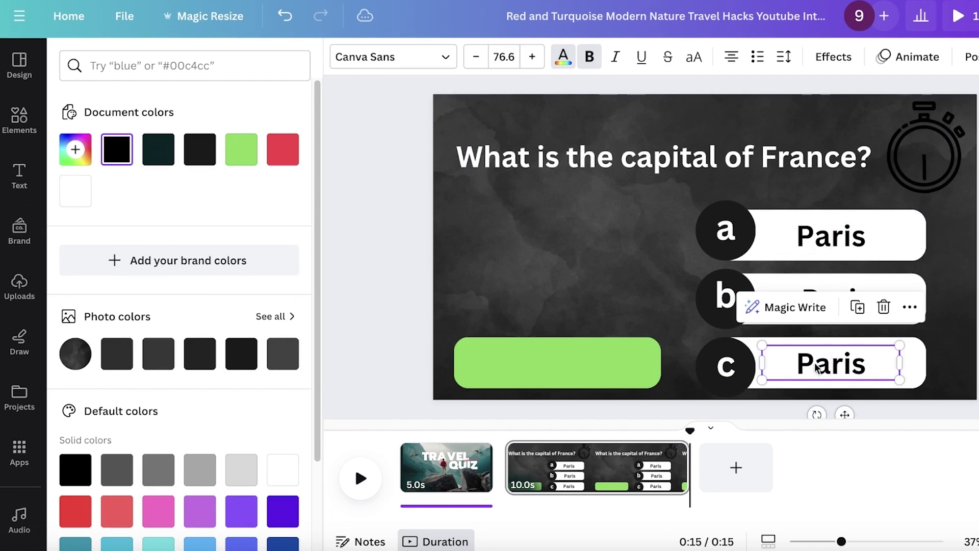
# Step: Change the answer in box c to "Korea" and the answer in box b to "Italy"
pyautogui.doubleClick(822, 366)
pyautogui.write('Korea')
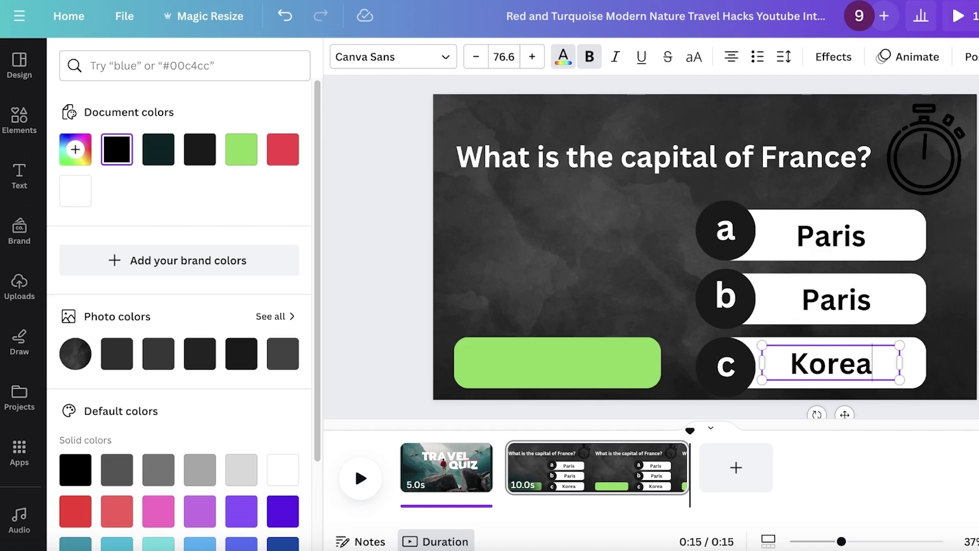
pyautogui.doubleClick(816, 301)
pyautogui.write('Italy')
pyautogui.click(601, 277)
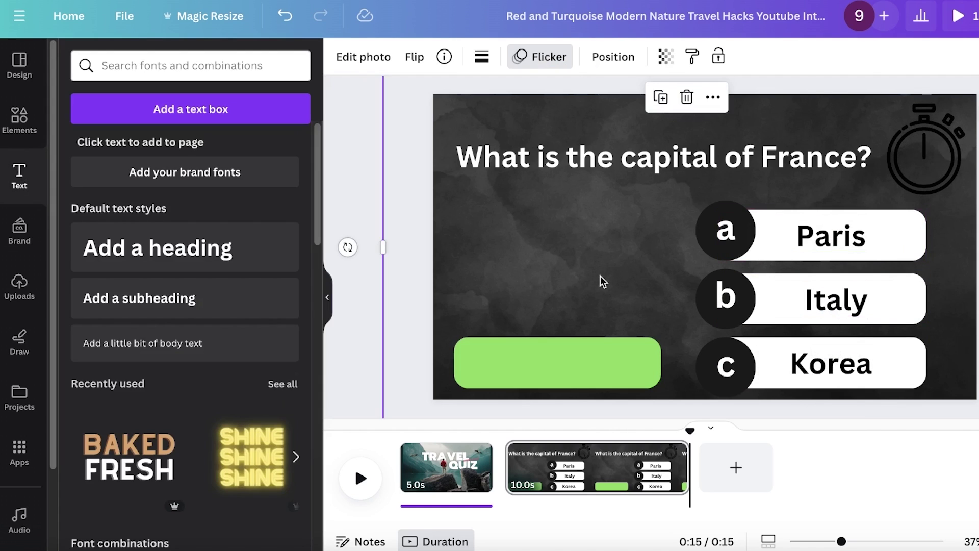
# Step: Move the green bar to the page's lower left corner and search the elements library for "france"
pyautogui.moveTo(558, 347); pyautogui.dragTo(535, 366)
pyautogui.click(36, 115)
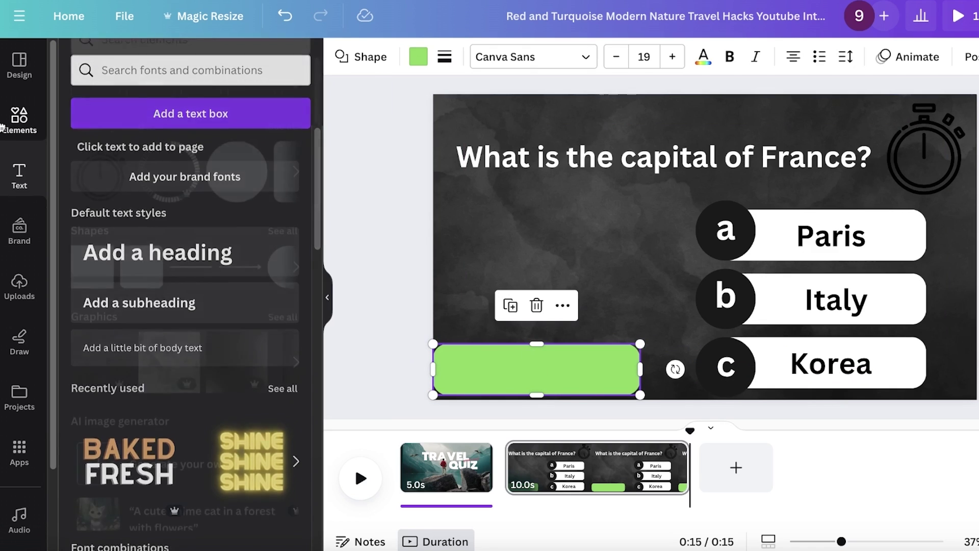
pyautogui.click(105, 65)
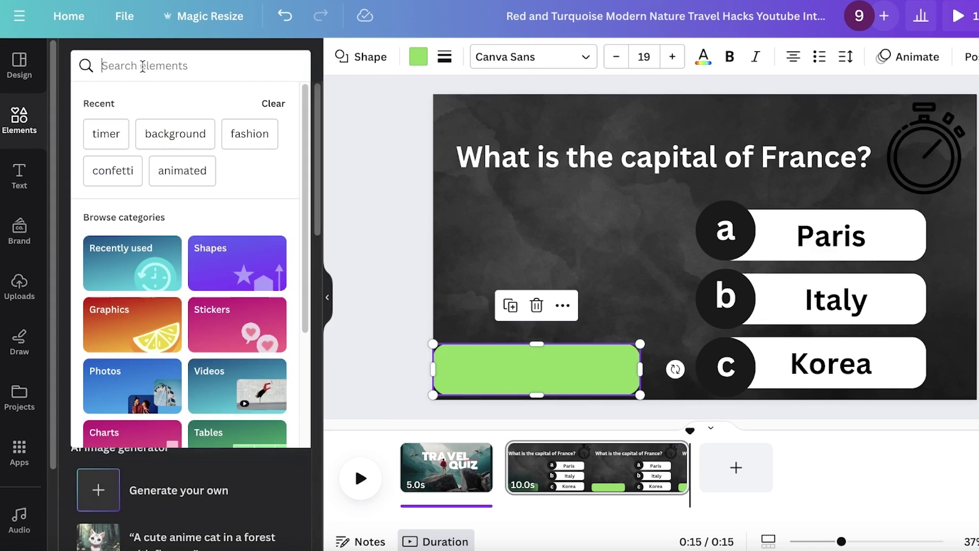
pyautogui.write('frame')
pyautogui.press('BackSpace')
pyautogui.press('BackSpace')
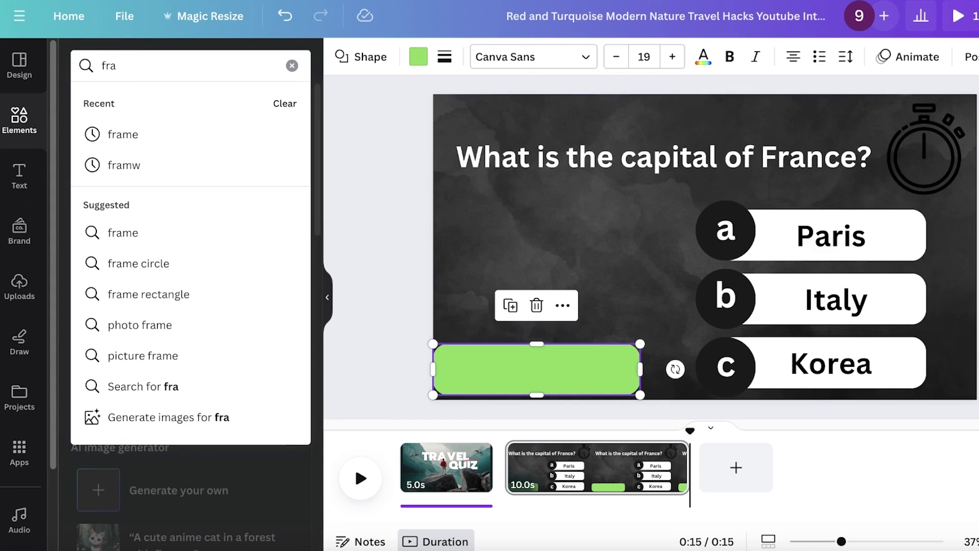
pyautogui.write('nce')
pyautogui.press('Return')
pyautogui.click(291, 296)
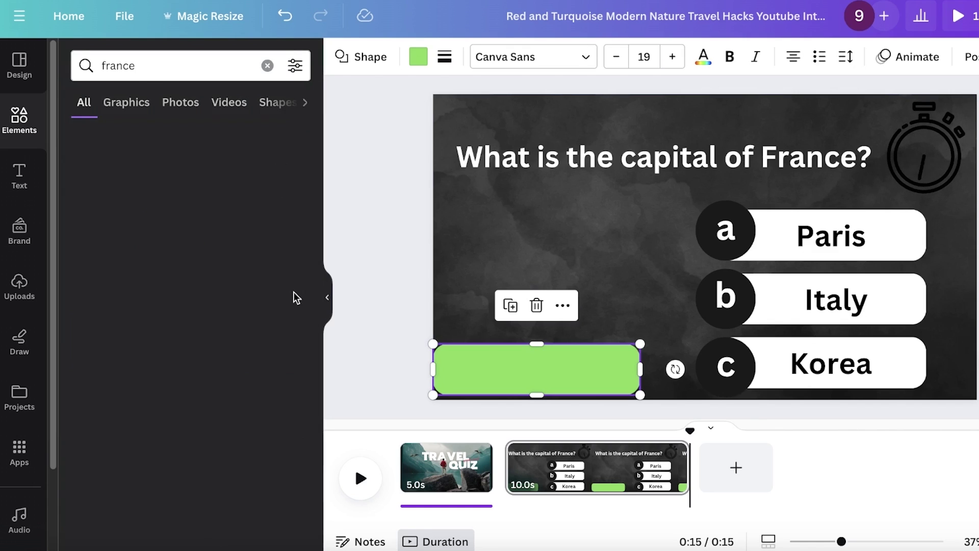
# Step: Try a half-timbered street video from the France results, shrunk over the answer boxes, and undo its placement
pyautogui.click(134, 104)
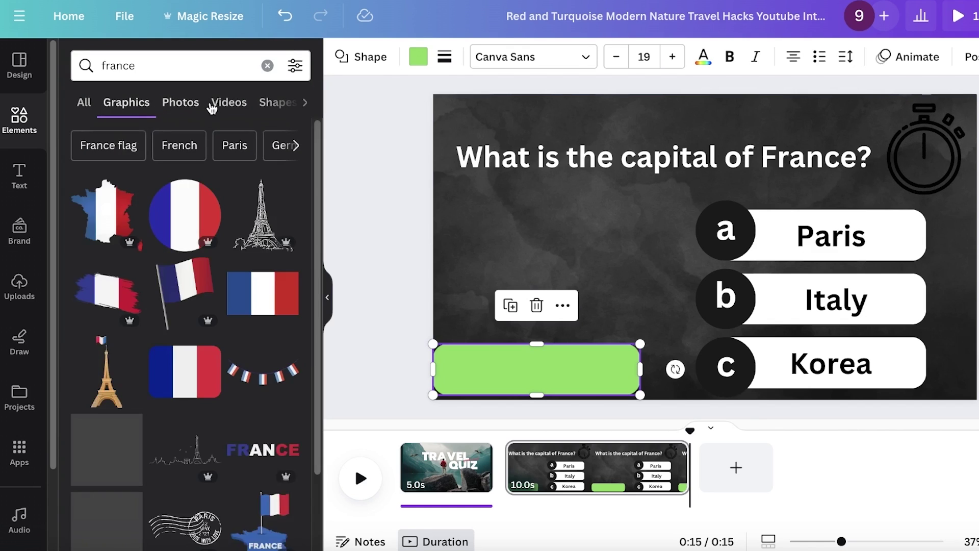
pyautogui.click(228, 101)
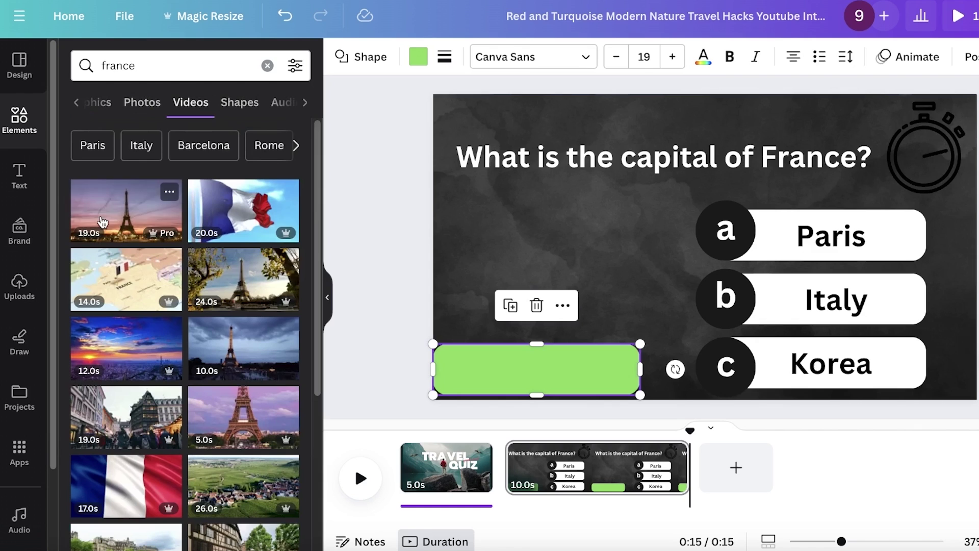
pyautogui.scroll(-3, 223, 231)
pyautogui.click(244, 366)
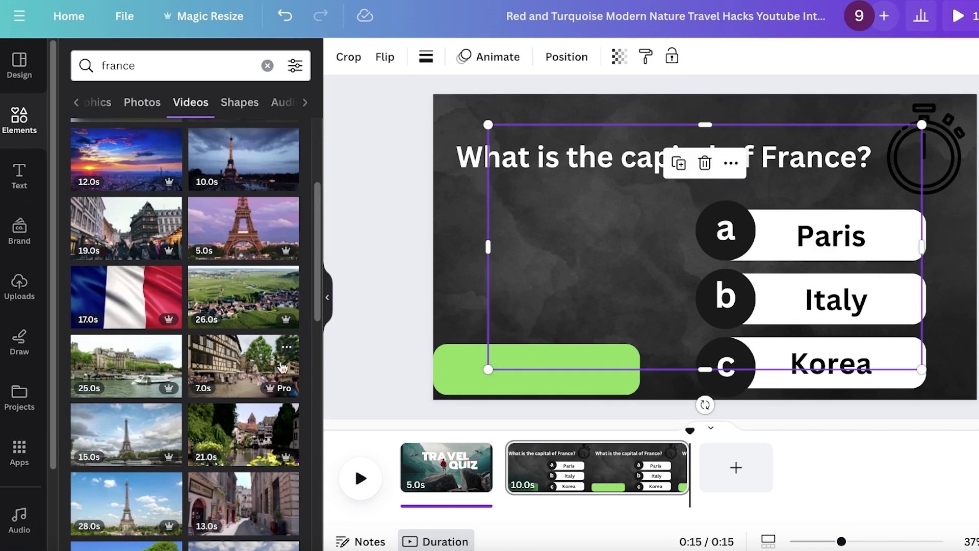
pyautogui.moveTo(487, 124); pyautogui.dragTo(727, 259)
pyautogui.click(773, 316)
pyautogui.moveTo(773, 316); pyautogui.dragTo(731, 311)
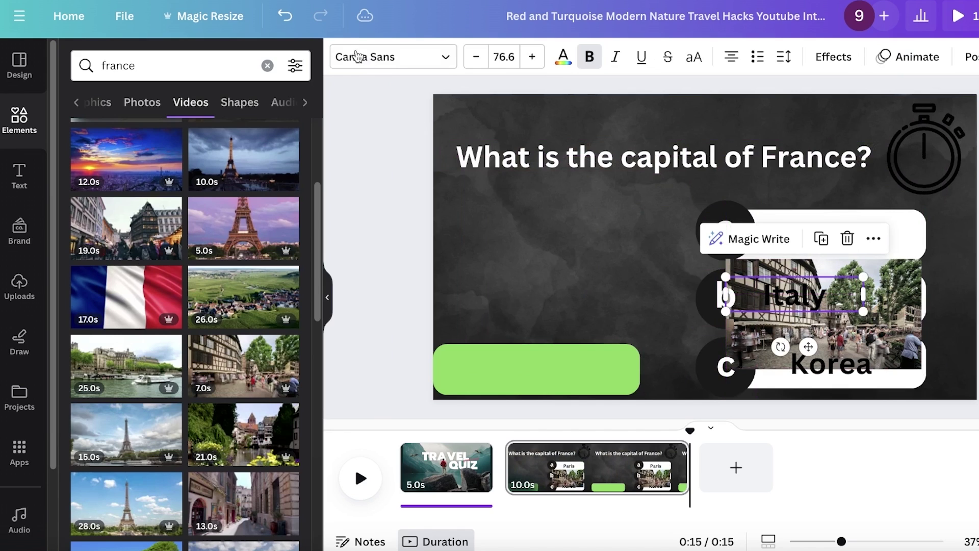
pyautogui.click(296, 16)
pyautogui.click(296, 16)
pyautogui.click(296, 16)
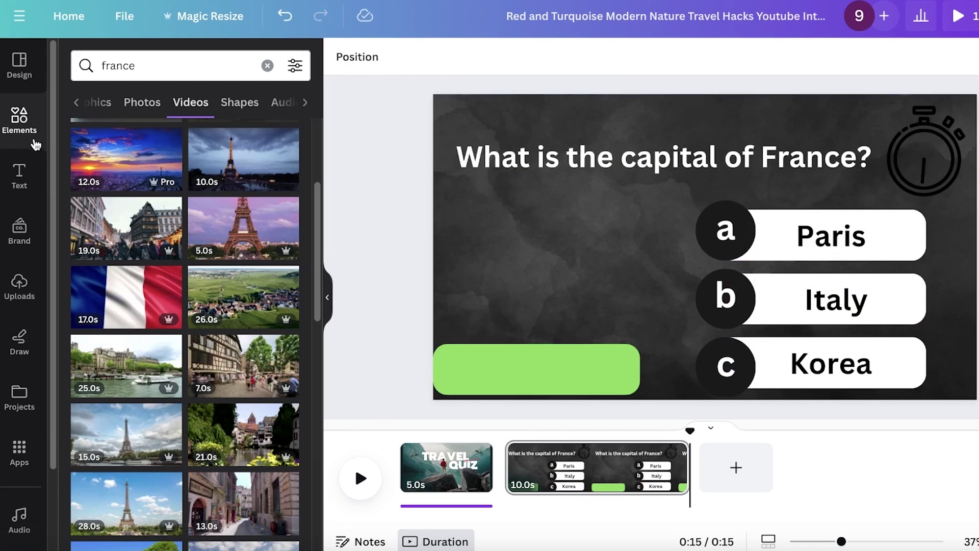
# Step: Add the French flag photo, shrink it and place it above the green bar, under the question text
pyautogui.click(131, 105)
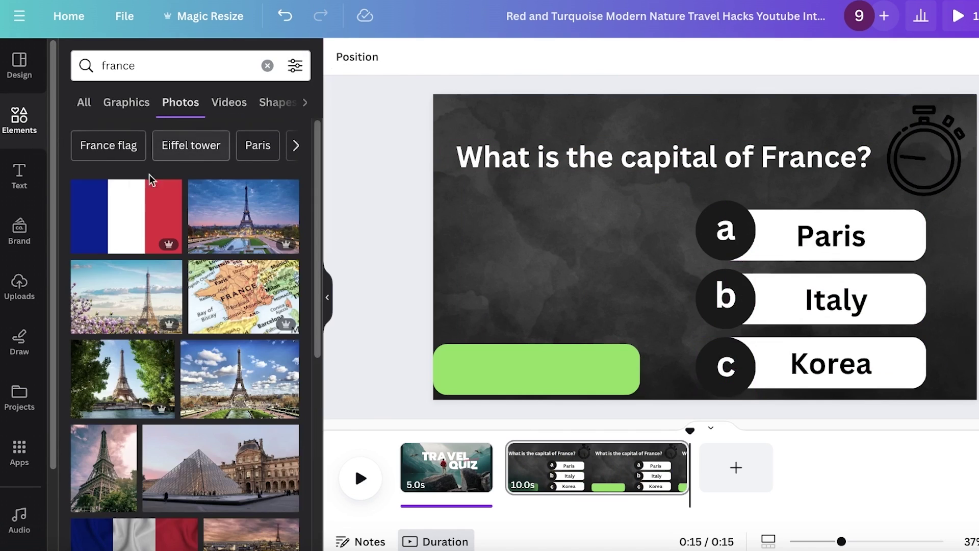
pyautogui.click(129, 238)
pyautogui.moveTo(520, 124); pyautogui.dragTo(706, 247)
pyautogui.moveTo(763, 294); pyautogui.dragTo(515, 241)
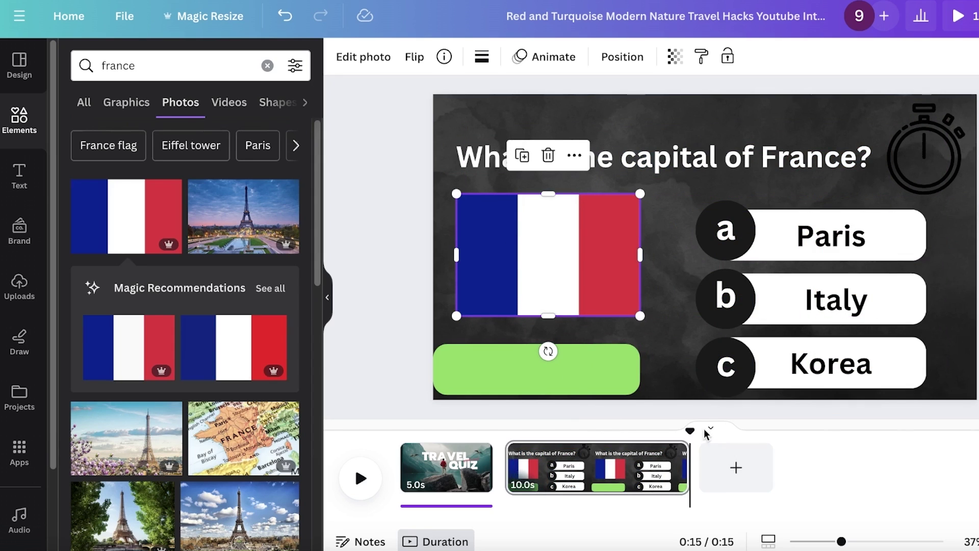
# Step: Split the question page about 6.9 seconds into its duration
pyautogui.moveTo(690, 431); pyautogui.dragTo(633, 441)
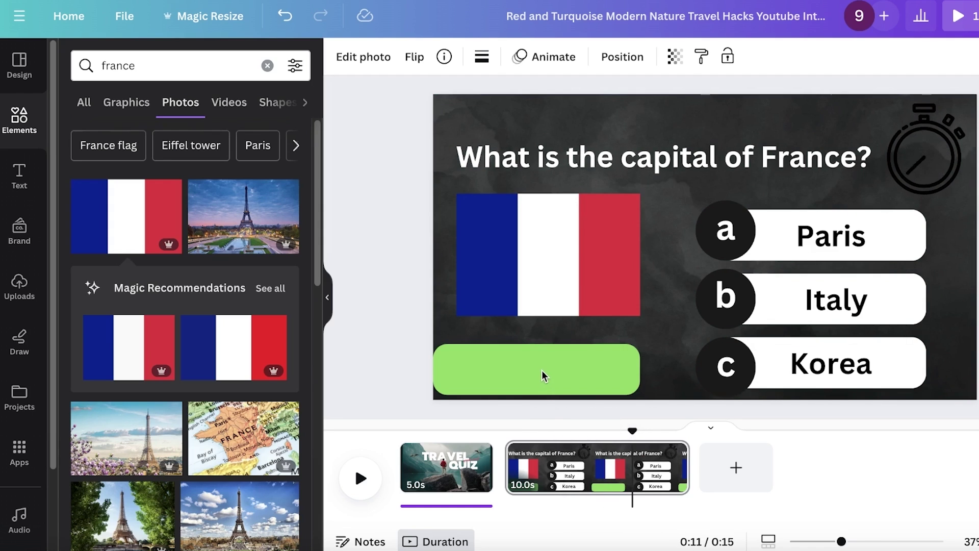
pyautogui.rightClick(630, 479)
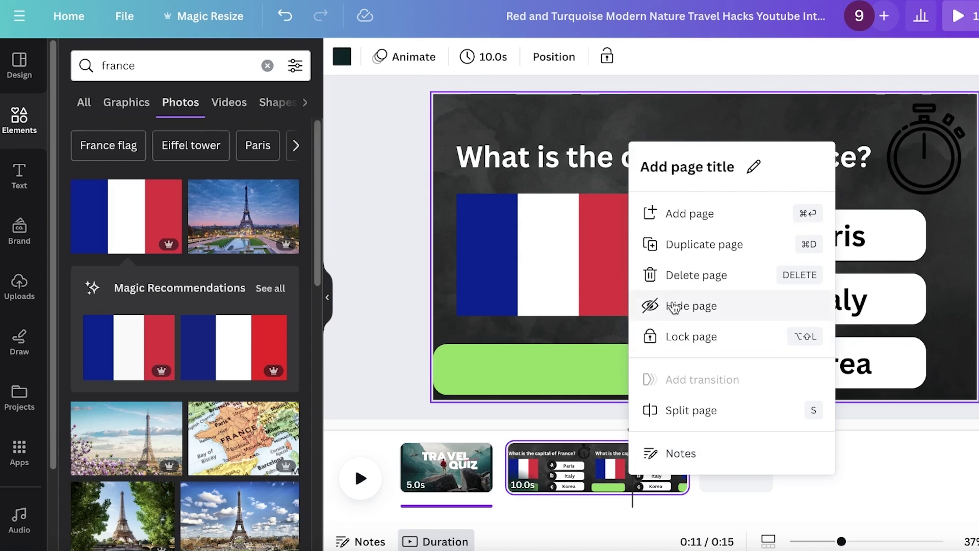
pyautogui.click(650, 412)
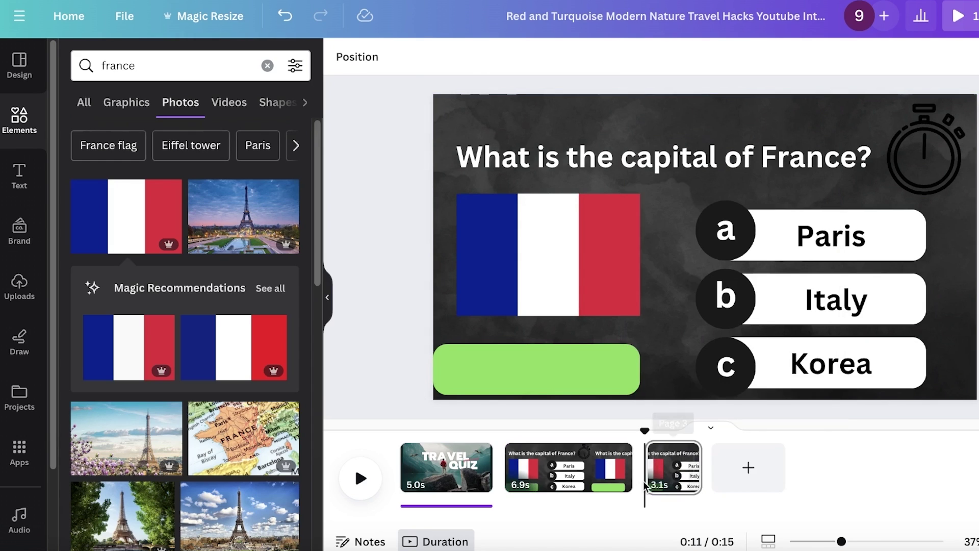
# Step: On the second part of the split page, place the green bar over answer box a and animate it with Pulse at maximum intensity
pyautogui.click(574, 368)
pyautogui.moveTo(574, 369); pyautogui.dragTo(864, 238)
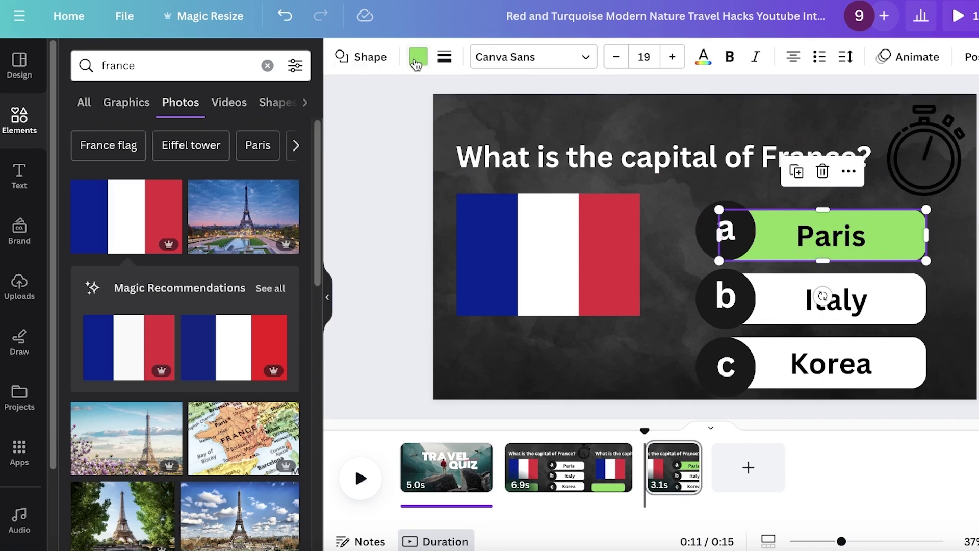
pyautogui.click(937, 64)
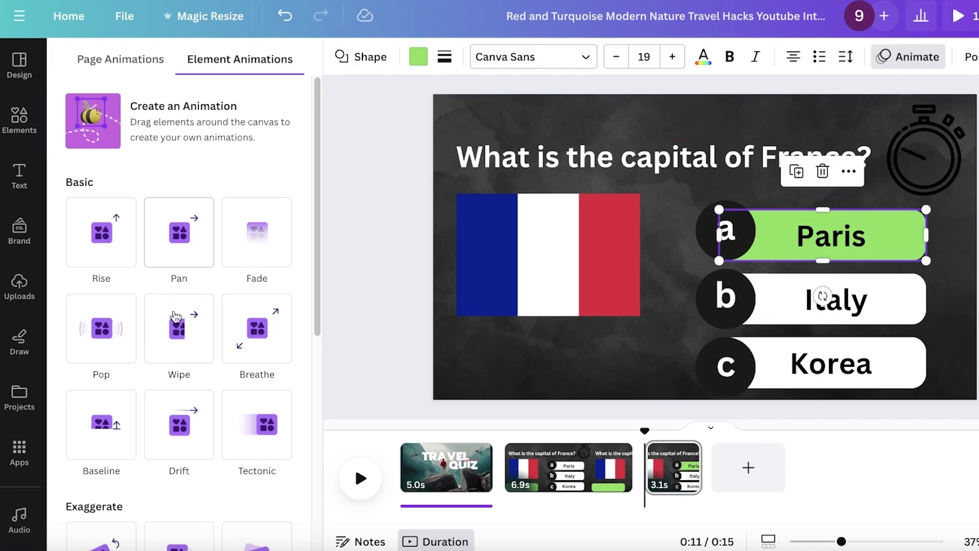
pyautogui.scroll(-7, 171, 311)
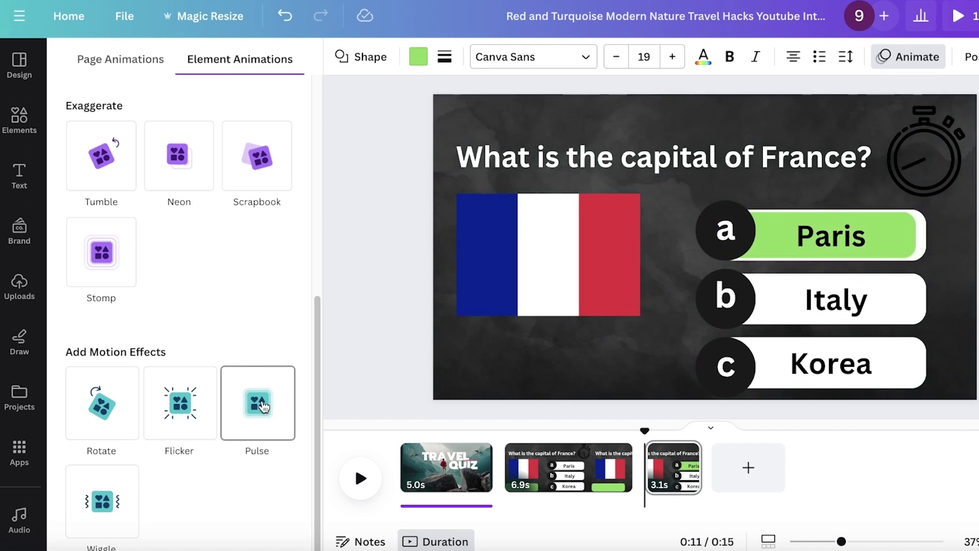
pyautogui.click(263, 406)
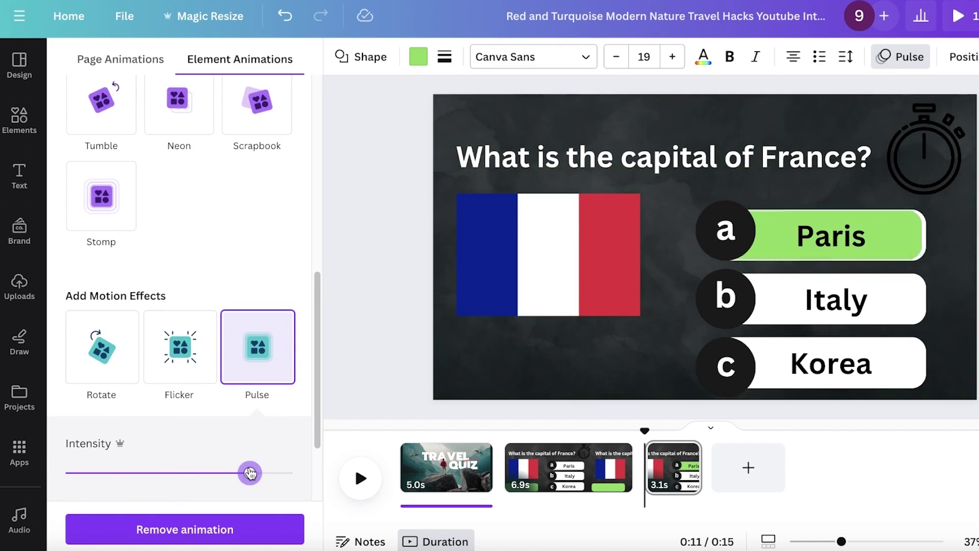
pyautogui.moveTo(250, 473); pyautogui.dragTo(332, 477)
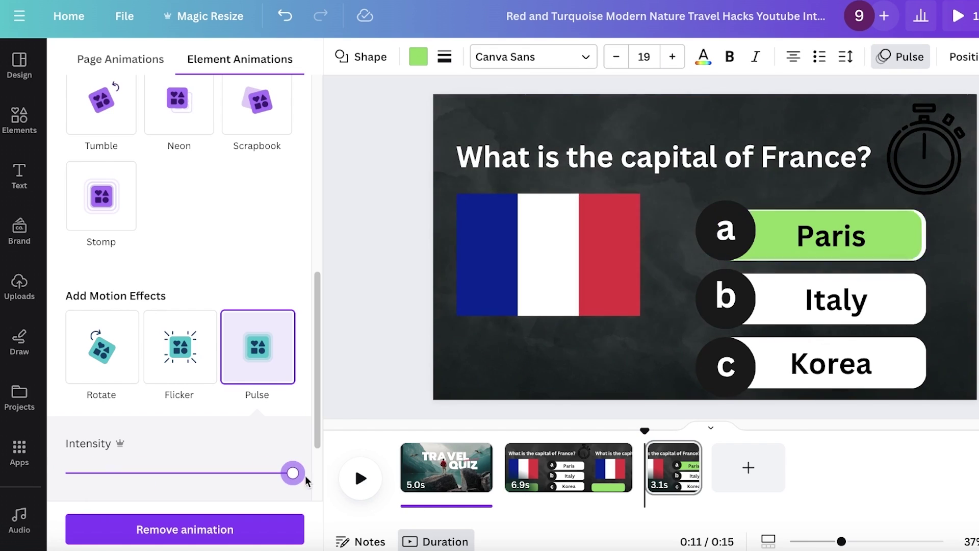
# Step: Lower the green bar's Pulse intensity to the minimum and adjust the bar's corner over answer box a
pyautogui.moveTo(250, 476); pyautogui.dragTo(4, 477)
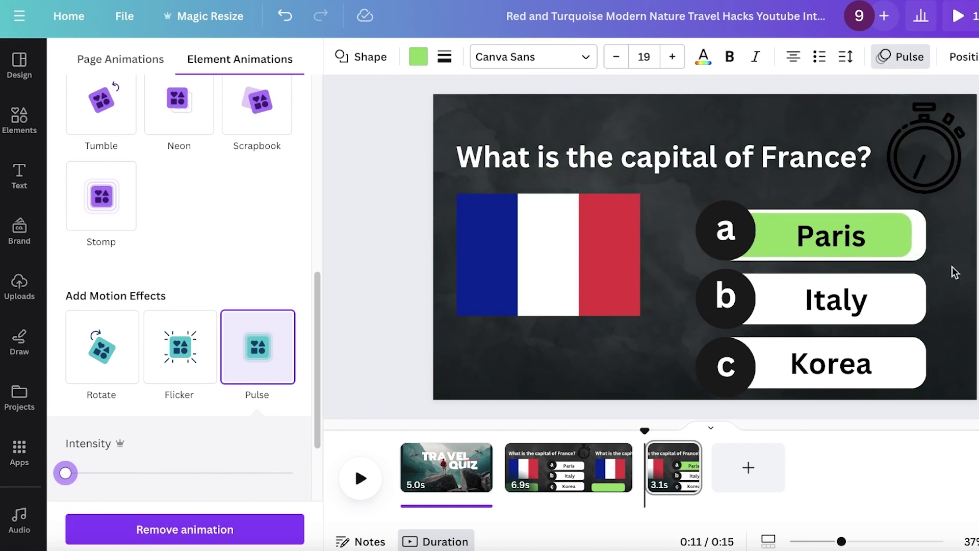
pyautogui.click(918, 227)
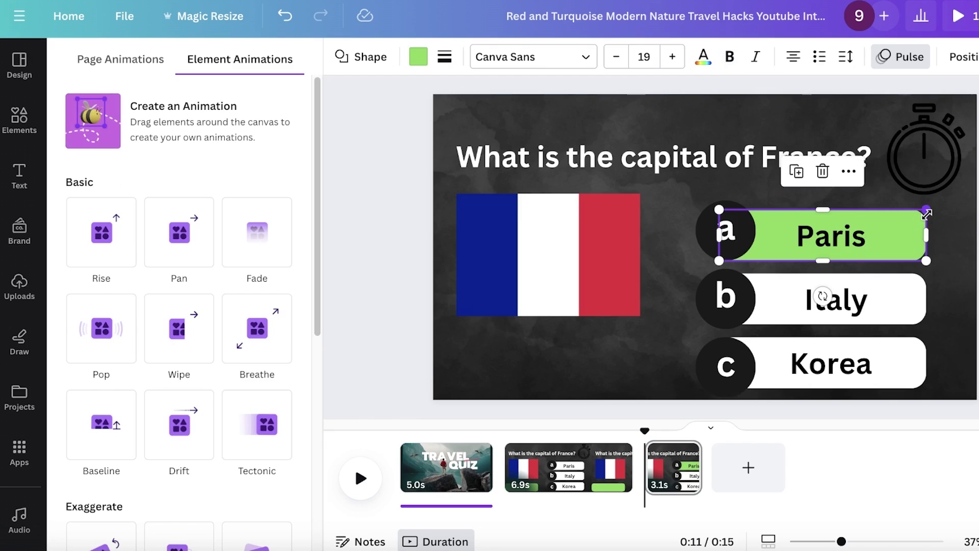
pyautogui.moveTo(926, 210); pyautogui.dragTo(913, 229)
# Step: Preview the whole video from the beginning through the green answer reveal and return to the editor
pyautogui.moveTo(644, 430); pyautogui.dragTo(402, 427)
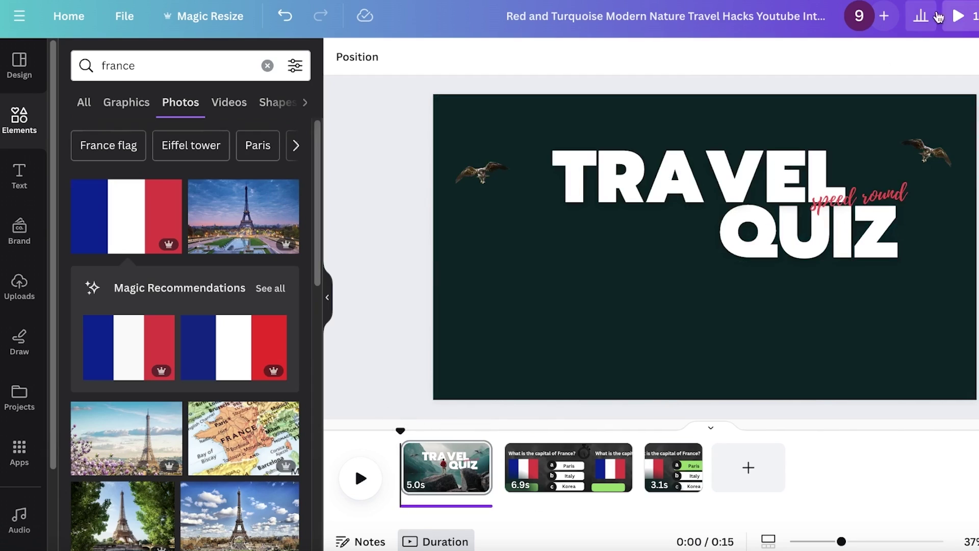
pyautogui.click(958, 16)
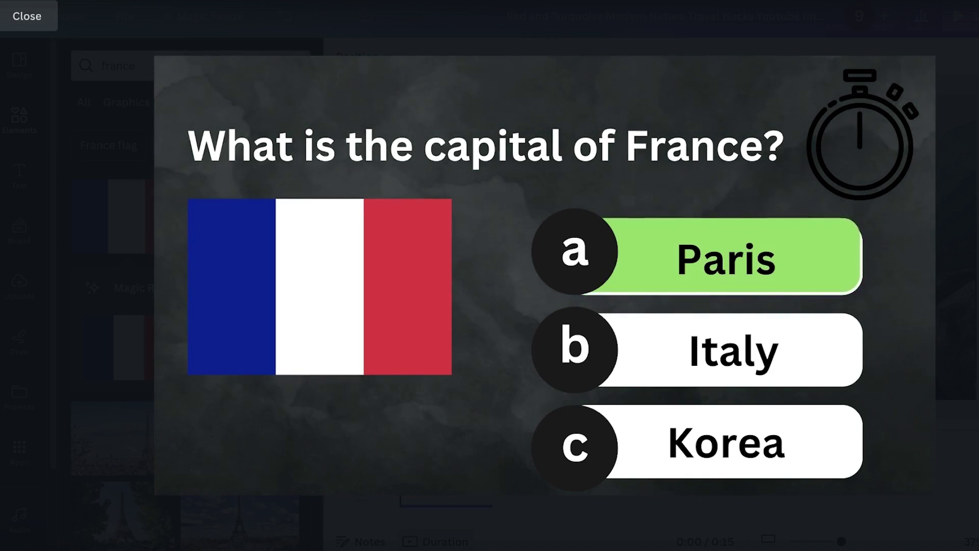
pyautogui.press('Escape')
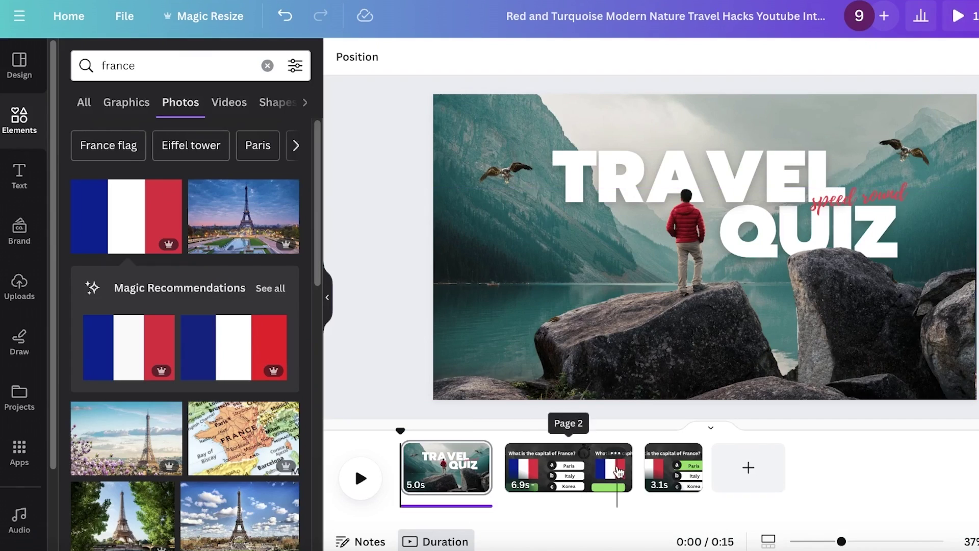
# Step: Add a Match & Move transition between the question and answer pages, and move the question page's green bar fully onto the page below the flag
pyautogui.click(632, 469)
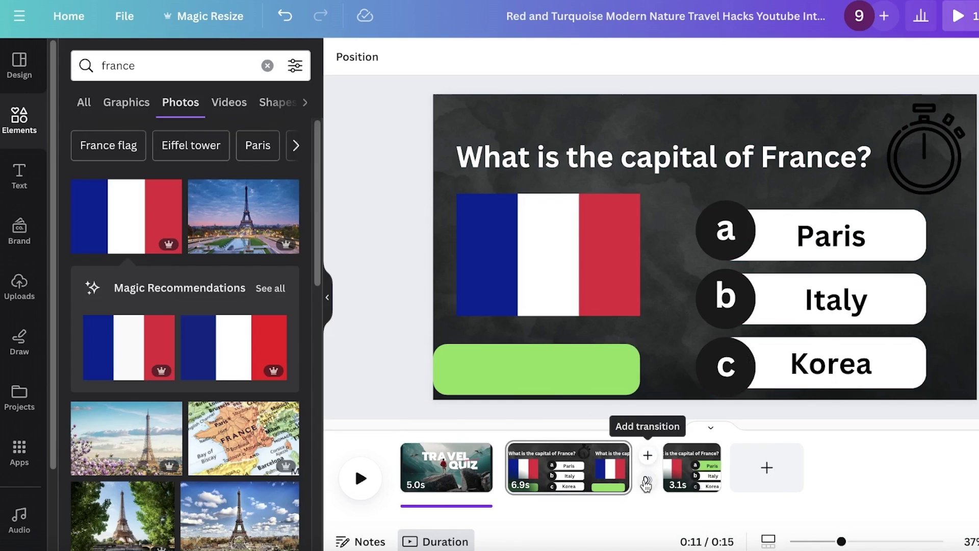
pyautogui.click(646, 485)
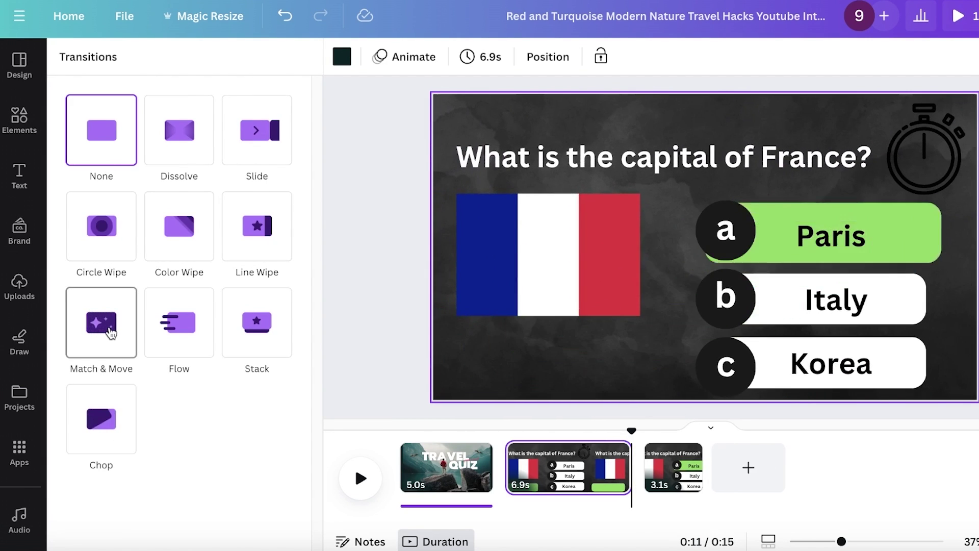
pyautogui.click(111, 332)
pyautogui.moveTo(574, 354); pyautogui.dragTo(613, 354)
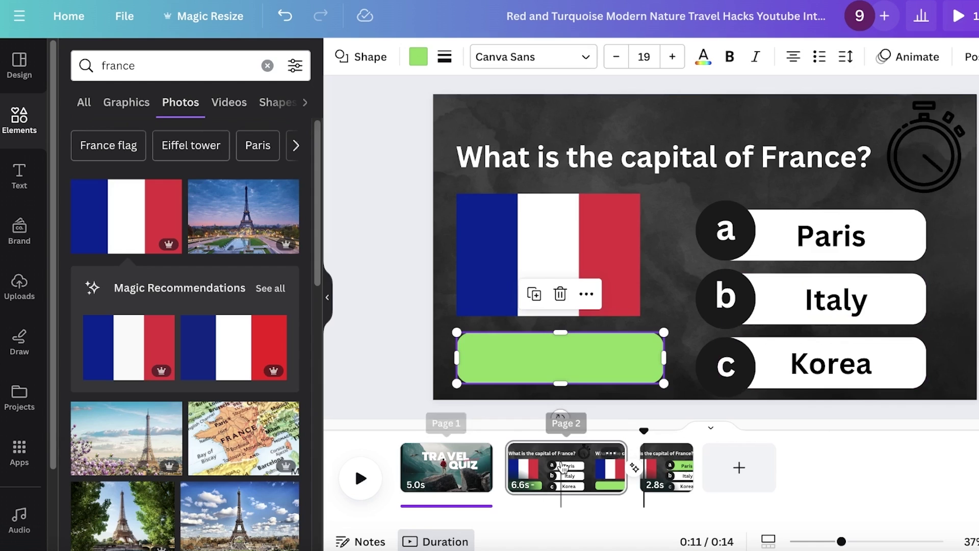
# Step: Duplicate the France question page and place the copy after the answer page
pyautogui.click(561, 466)
pyautogui.click(611, 454)
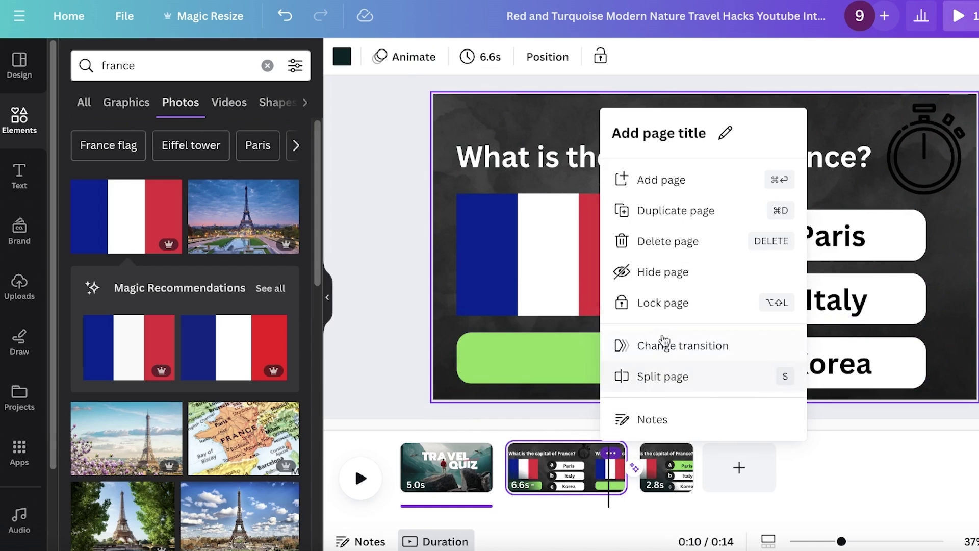
pyautogui.click(661, 211)
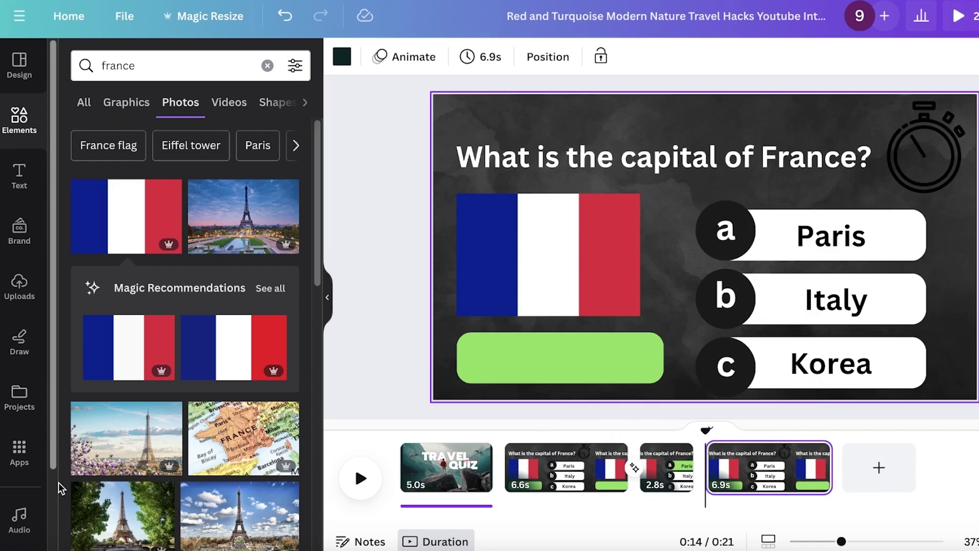
# Step: Search the apps for "bulk create" and open the Bulk create app
pyautogui.click(19, 452)
pyautogui.click(184, 75)
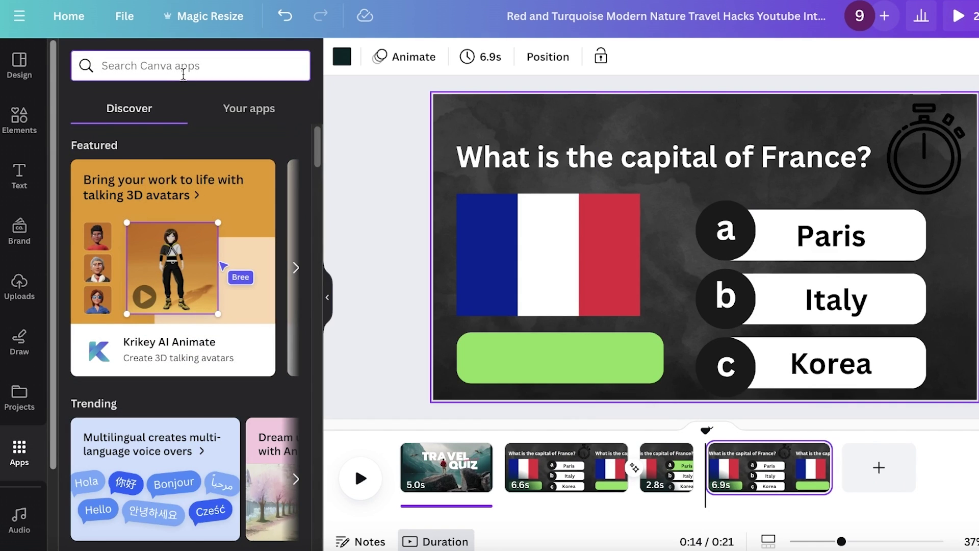
pyautogui.write('bulk cre')
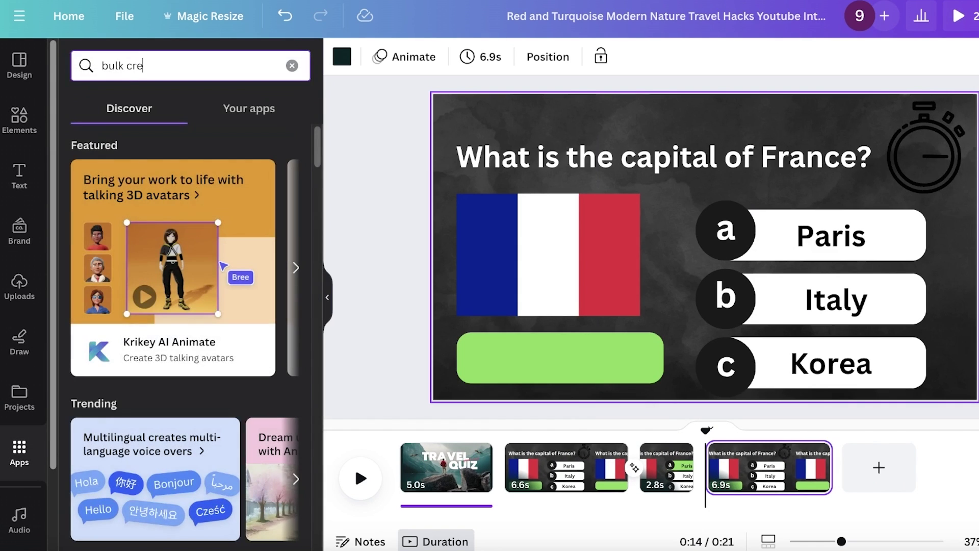
pyautogui.write('ate')
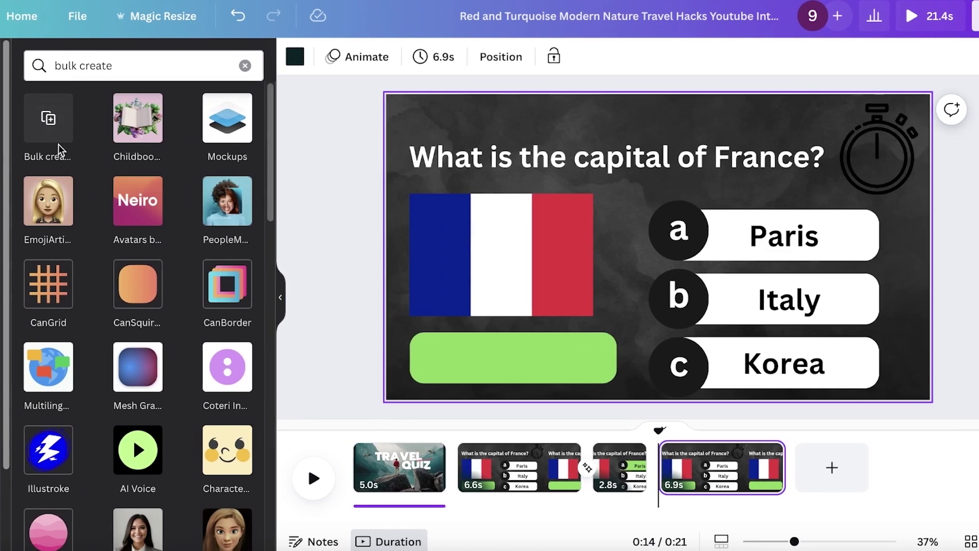
pyautogui.click(55, 140)
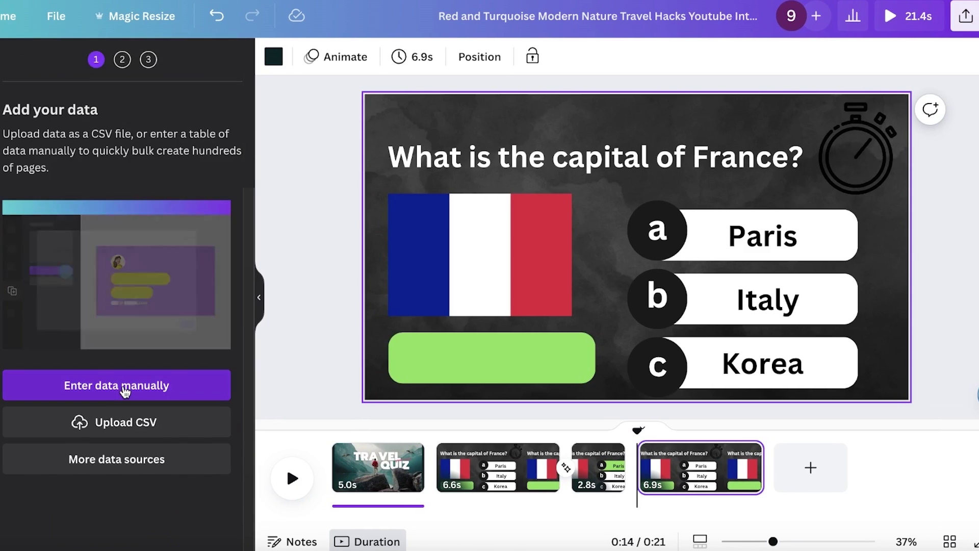
# Step: Try entering bulk-create data manually in a table with four text columns, and close the table without saving
pyautogui.click(125, 388)
pyautogui.scroll(-3, 102, 434)
pyautogui.click(51, 538)
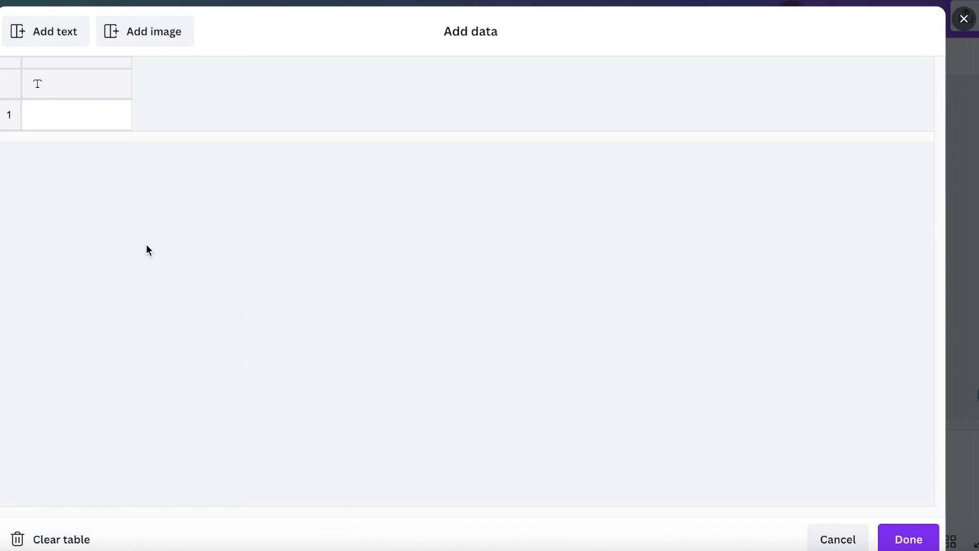
pyautogui.click(55, 36)
pyautogui.click(55, 37)
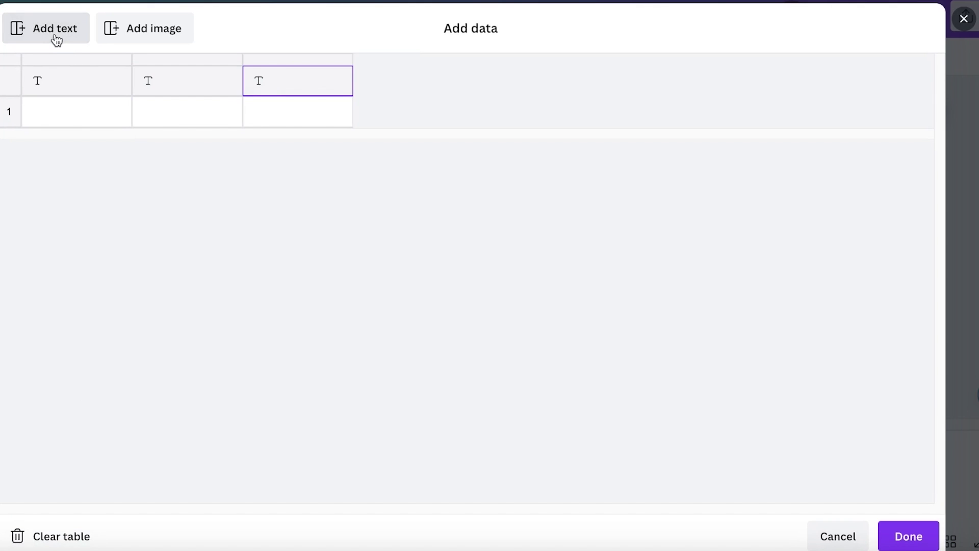
pyautogui.click(55, 38)
pyautogui.click(96, 112)
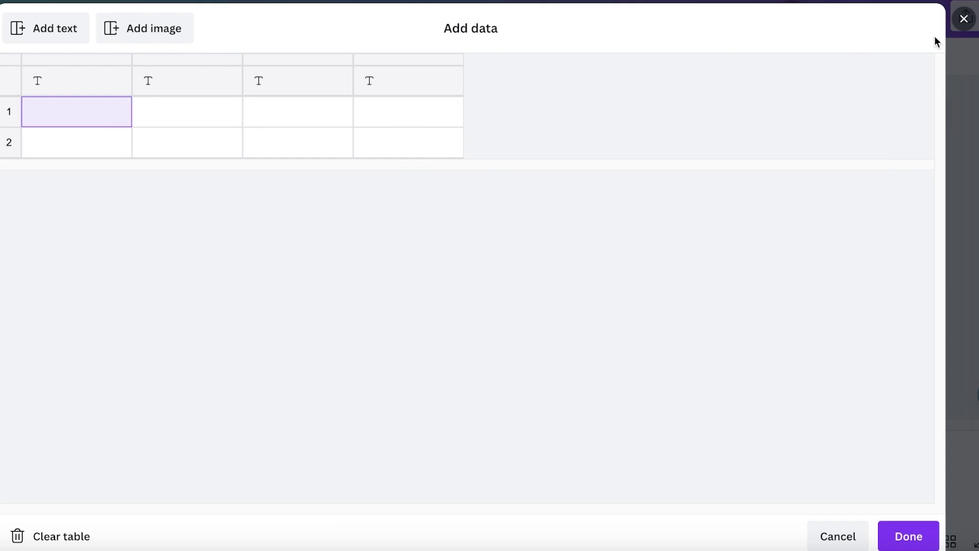
pyautogui.click(964, 19)
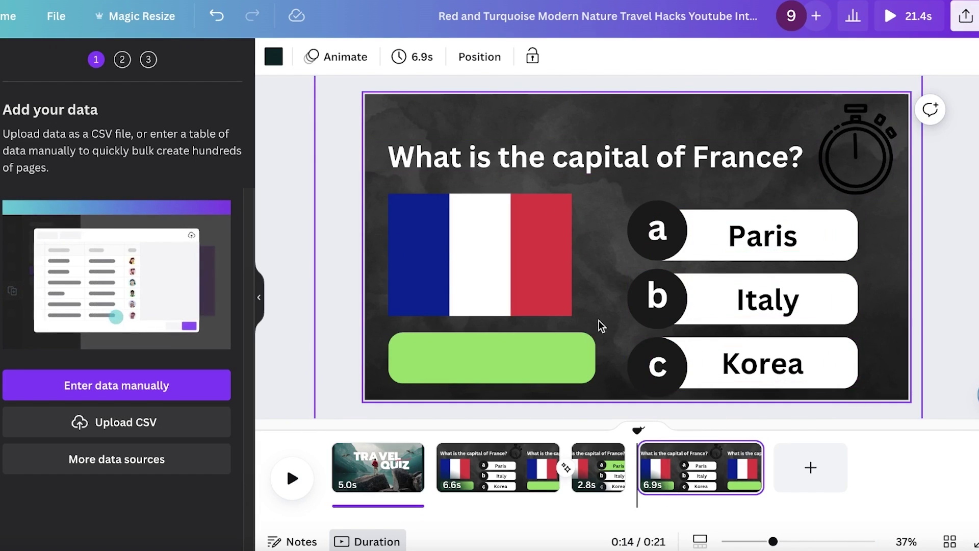
# Step: Nudge the green bar slightly on the duplicated question page, keeping it below the flag
pyautogui.click(485, 352)
pyautogui.moveTo(488, 372)
pyautogui.mouseDown()
pyautogui.moveTo(691, 273)
pyautogui.moveTo(527, 357)
pyautogui.moveTo(489, 364)
pyautogui.mouseUp()
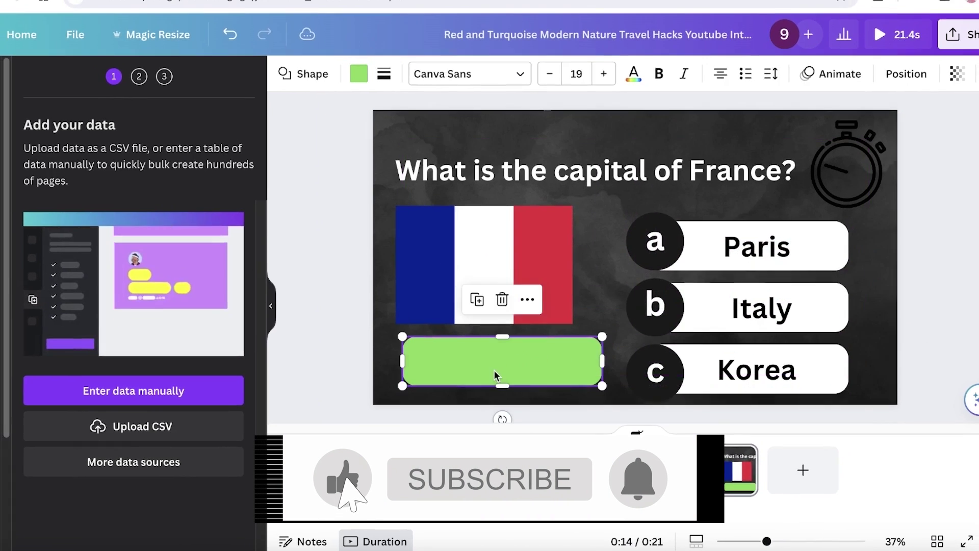